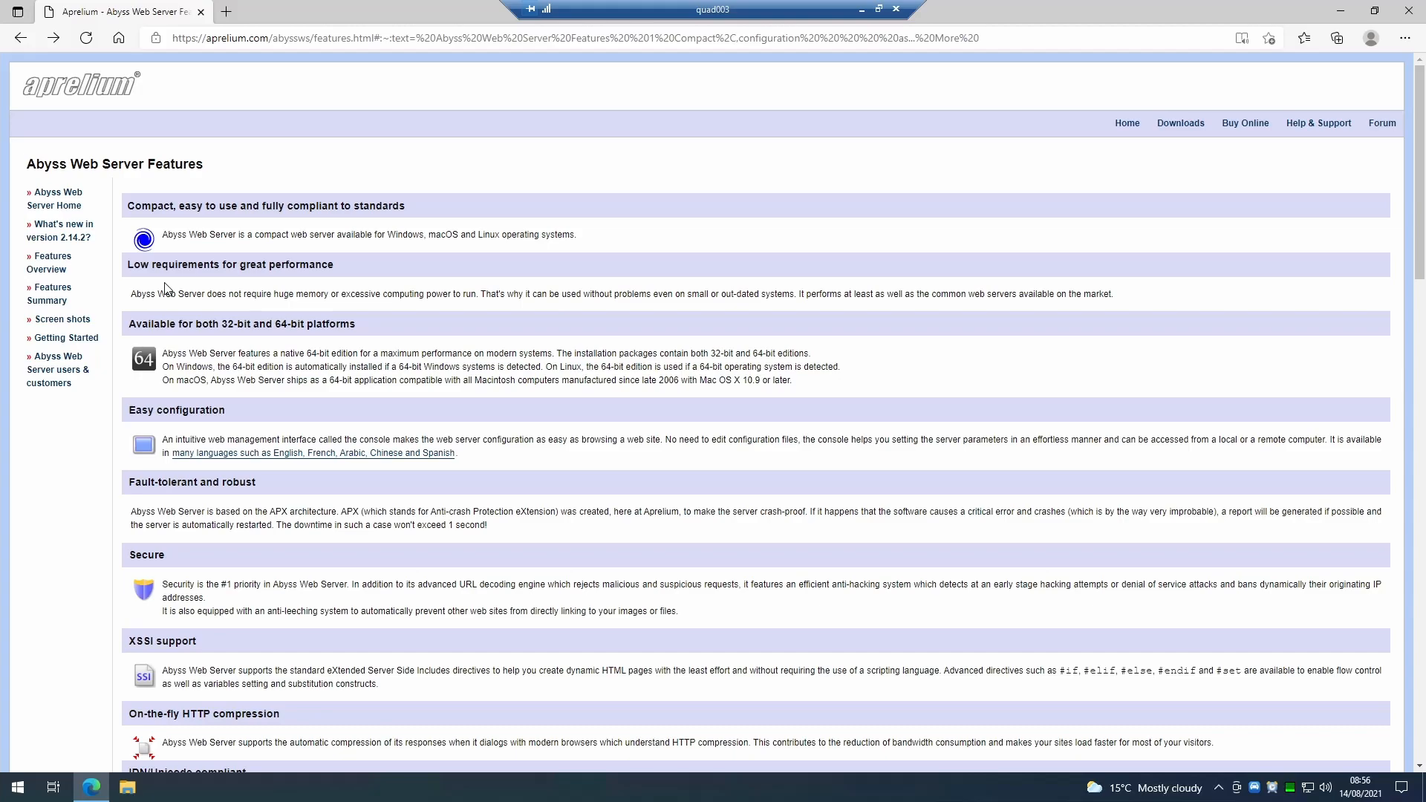
Download the Abyss Web Server X1 installer for Windows from the Aprelium downloads page.
click(1174, 123)
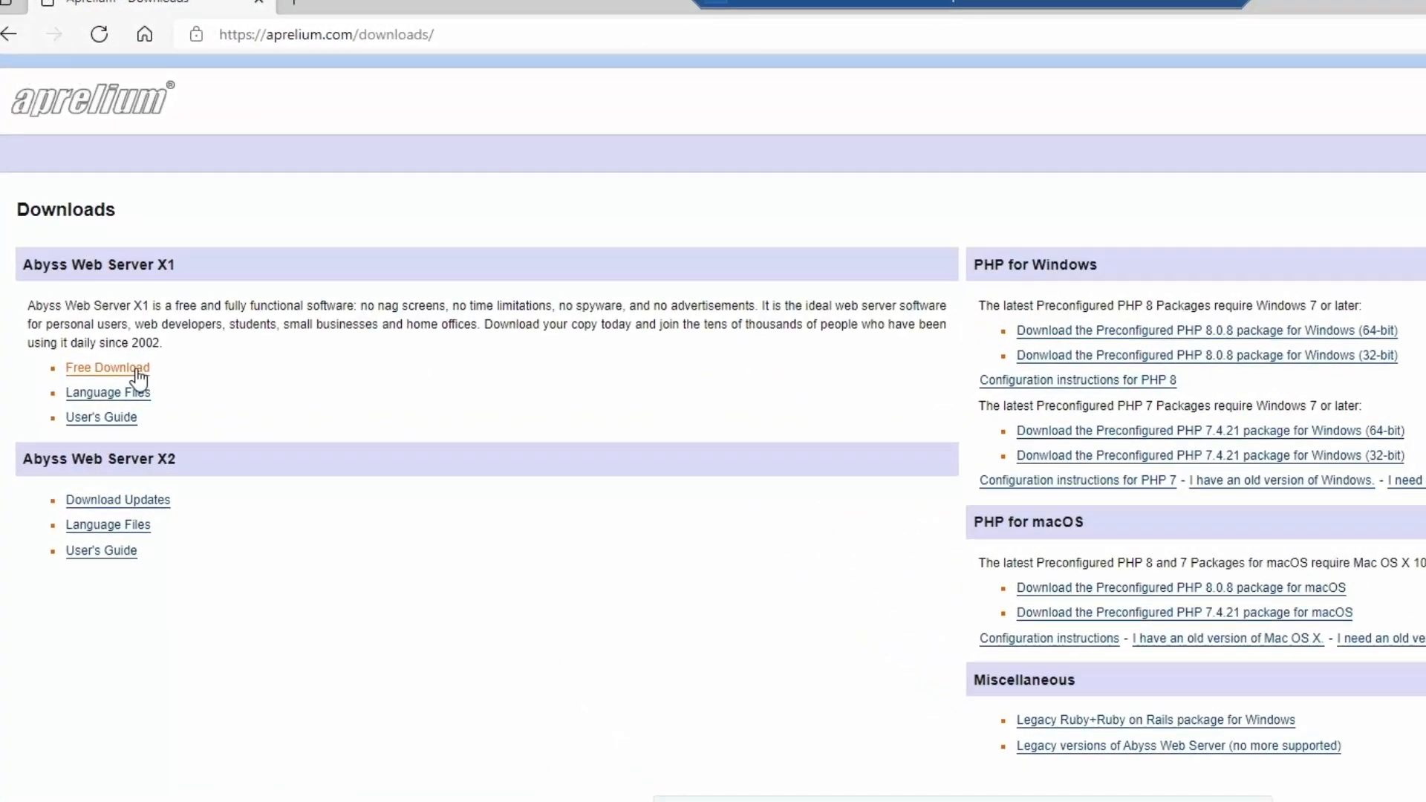
click(113, 280)
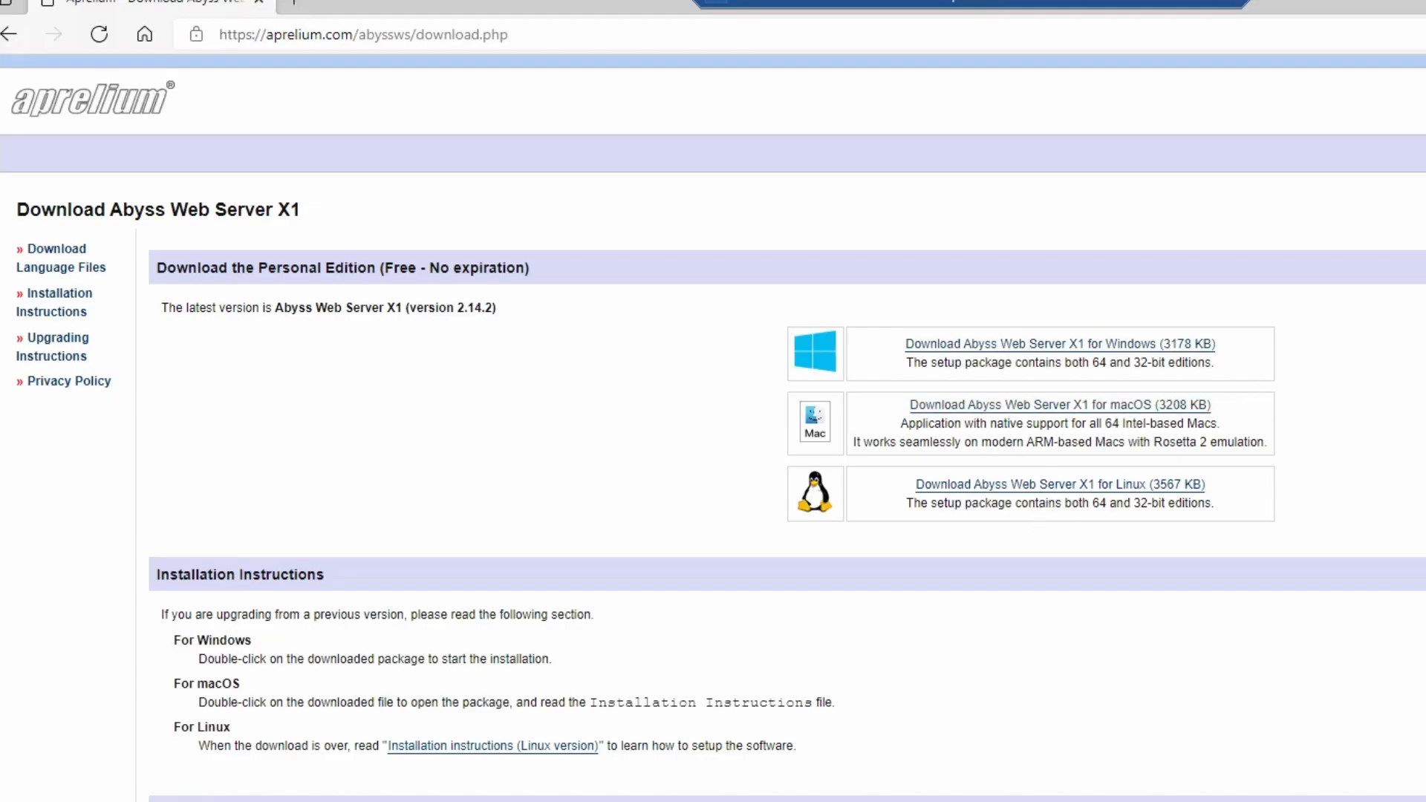
click(979, 353)
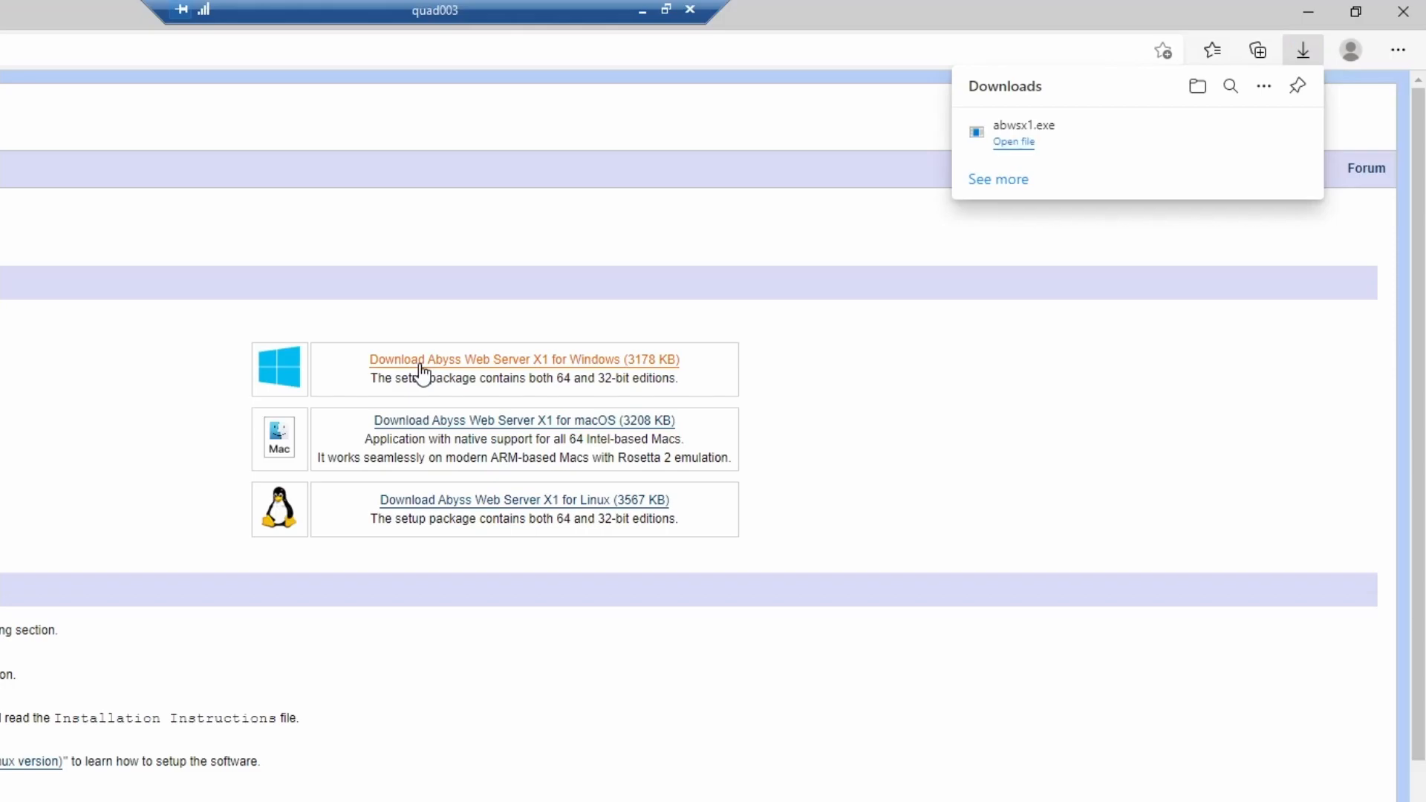
Open the downloaded installer, accept the licence, and install with the default components into C:\Abyss Web Server.
click(1010, 141)
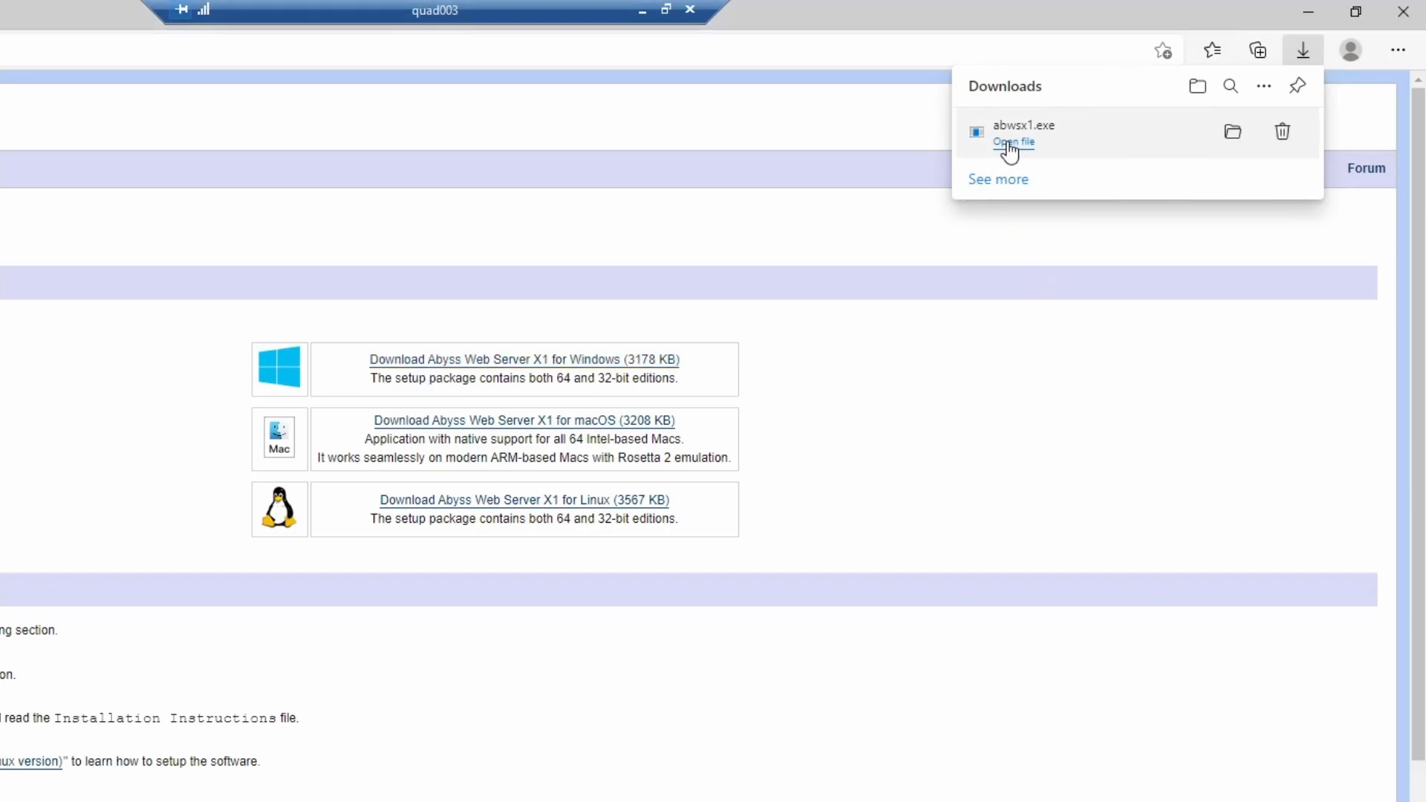
click(312, 687)
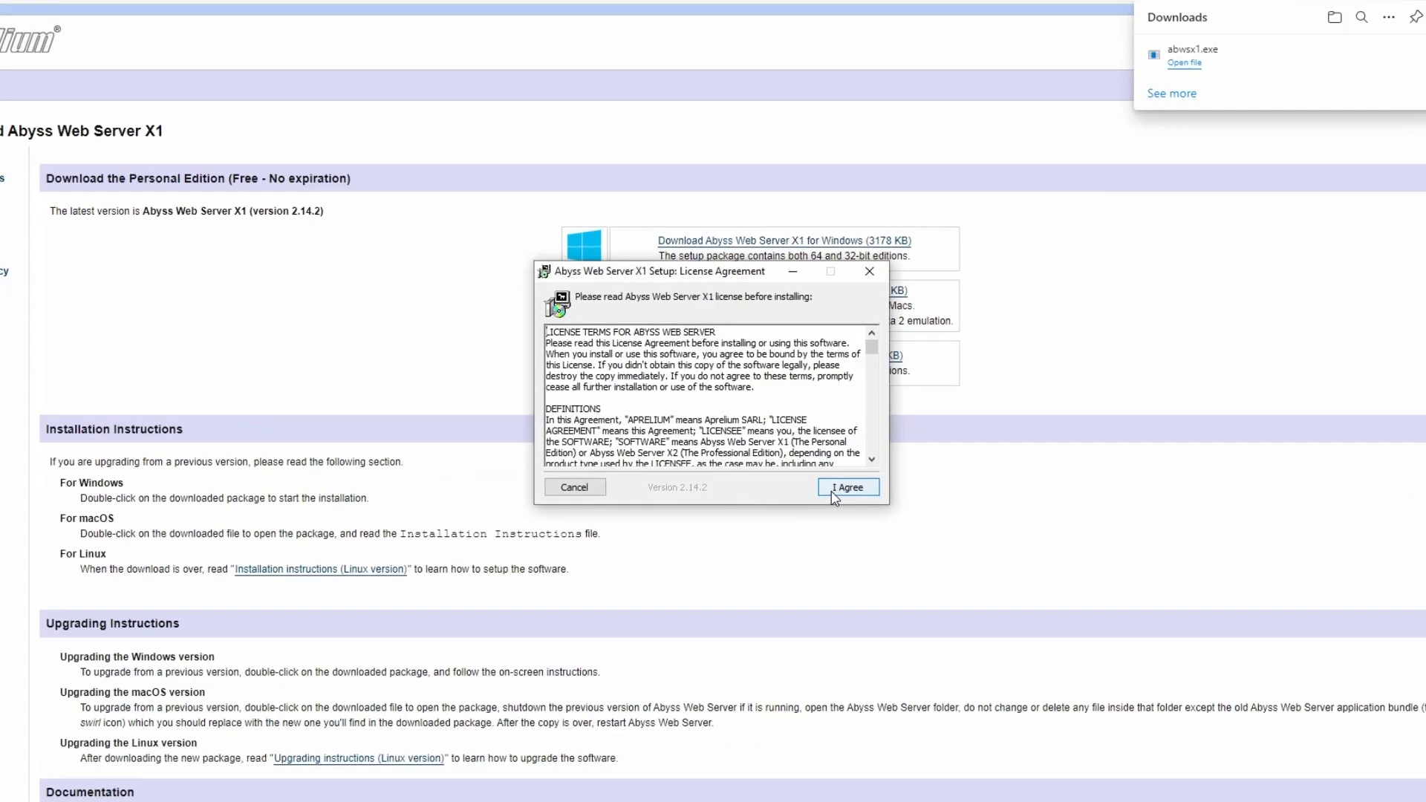
click(833, 493)
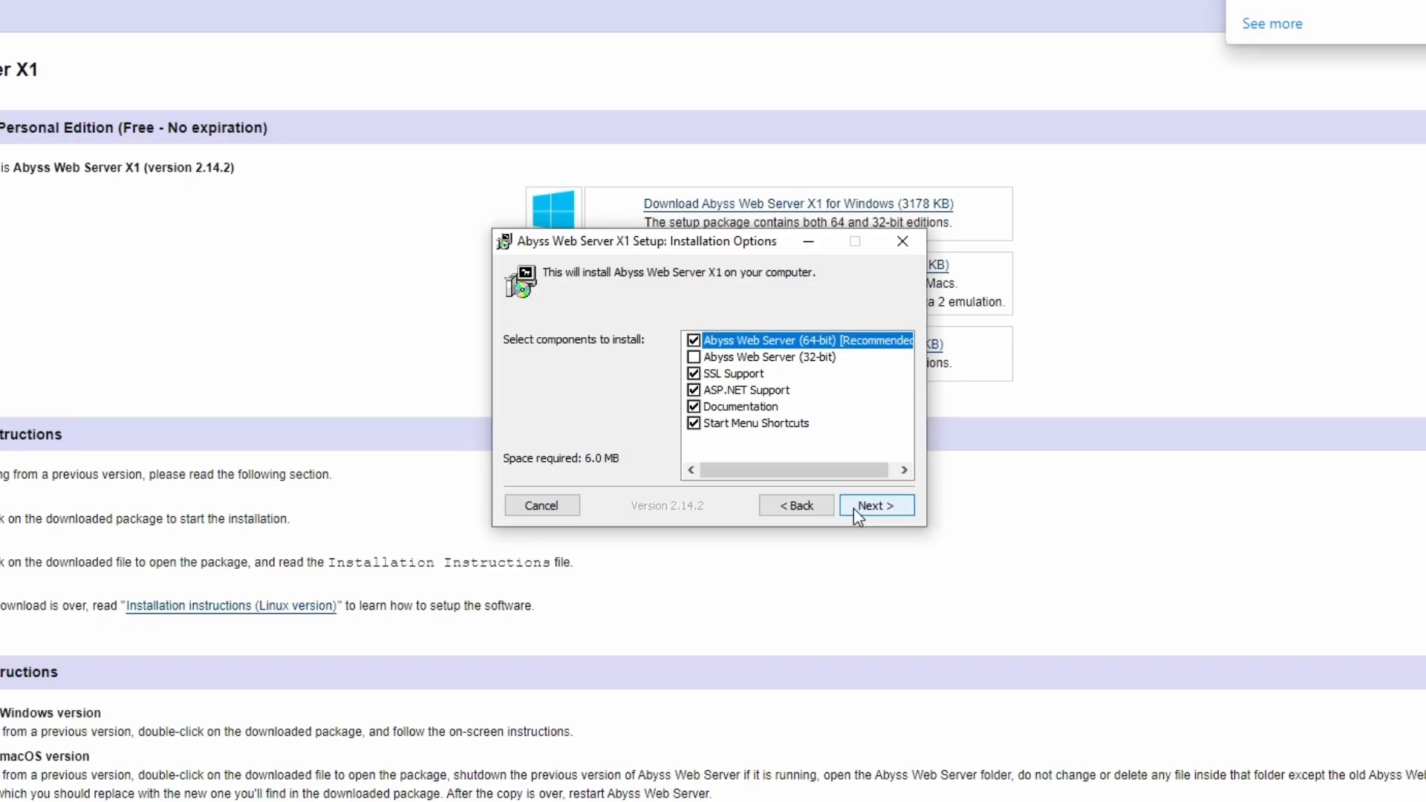
click(855, 507)
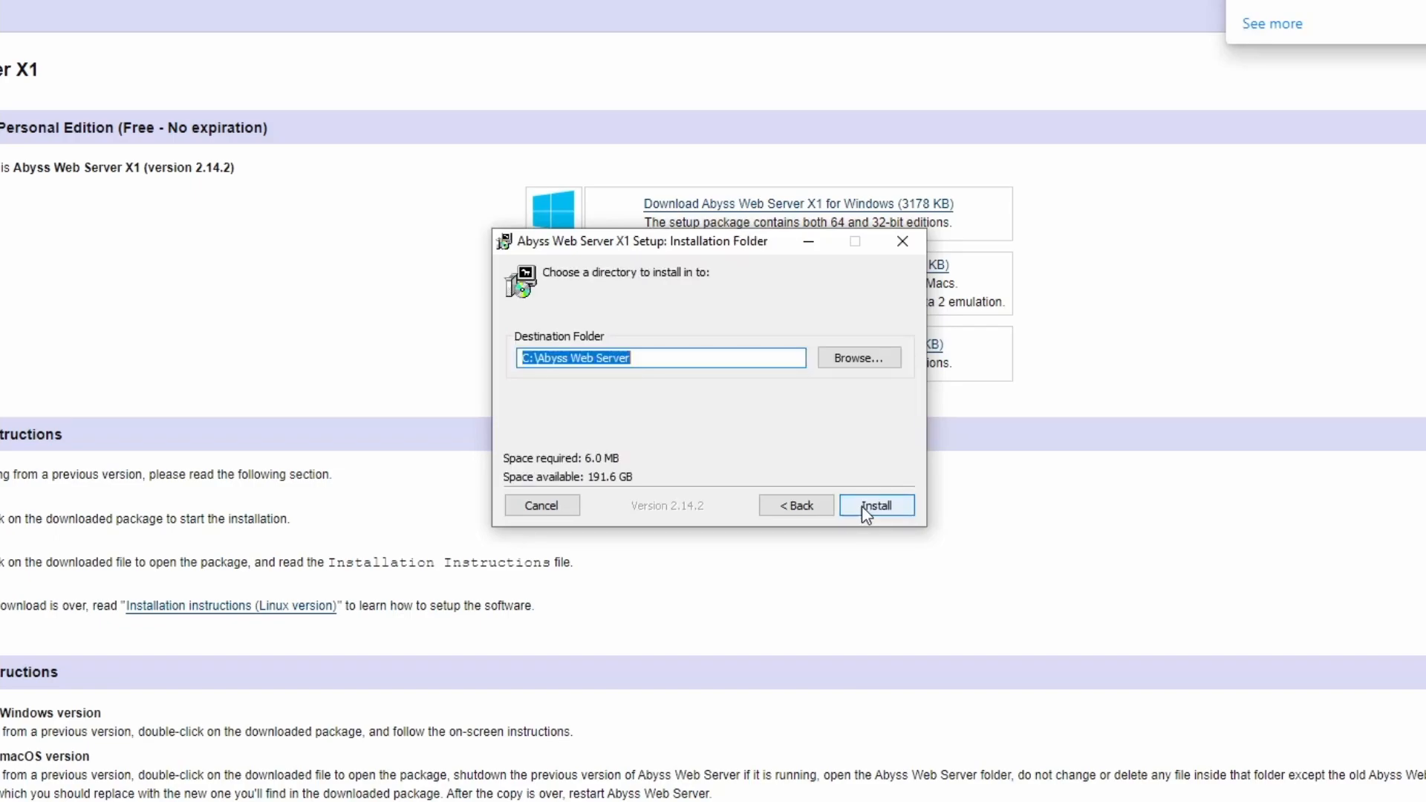
click(862, 506)
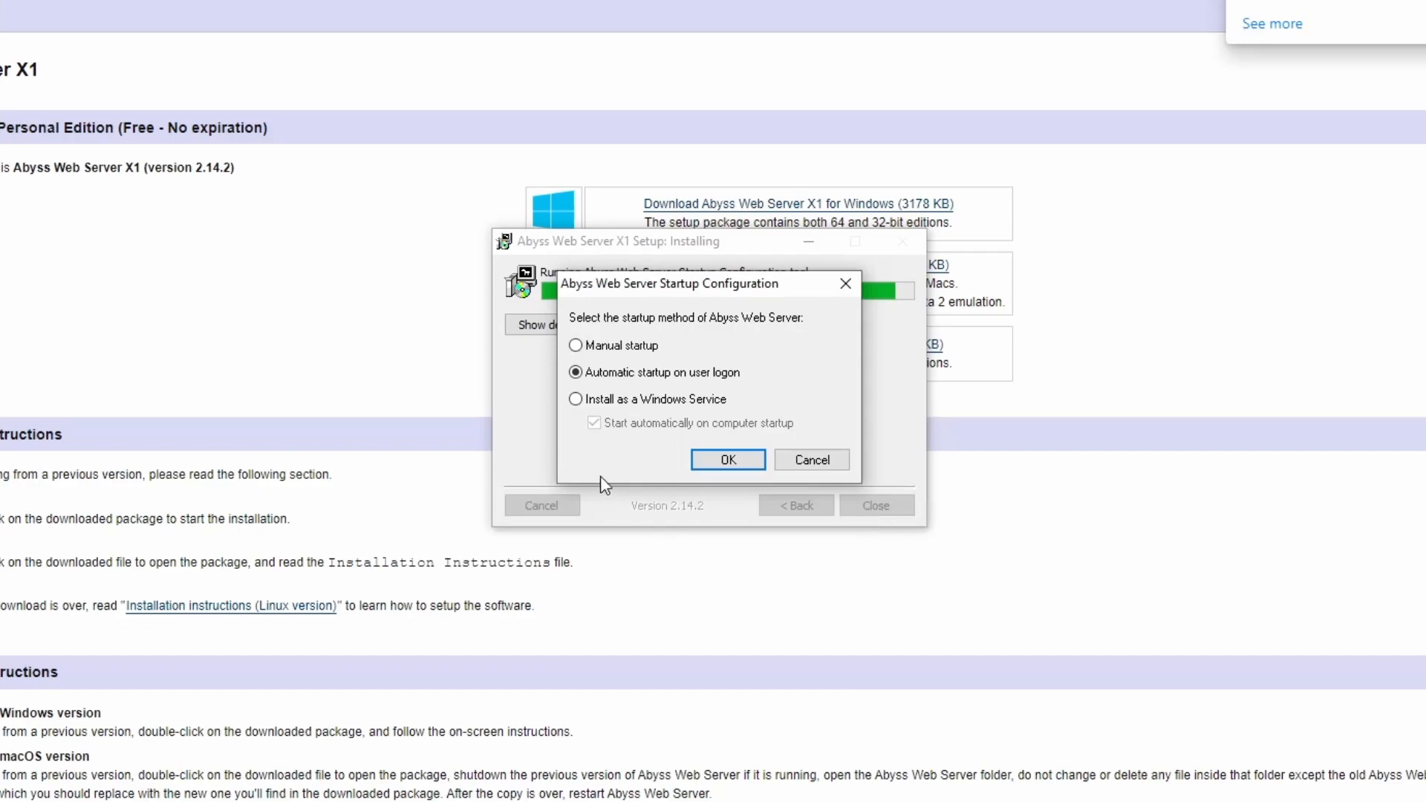
Set the server to install as a Windows Service starting automatically on computer startup, and start it now.
click(575, 400)
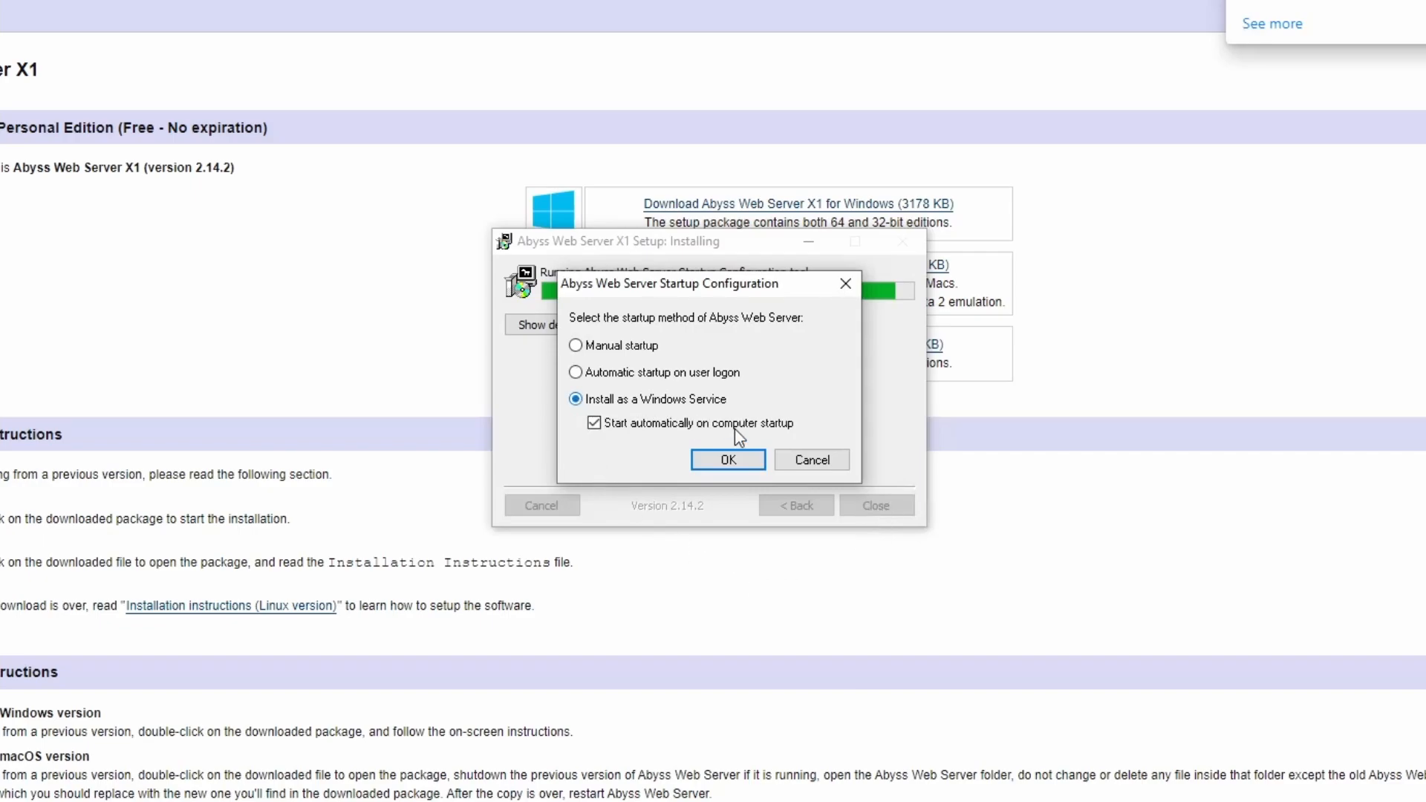
click(750, 459)
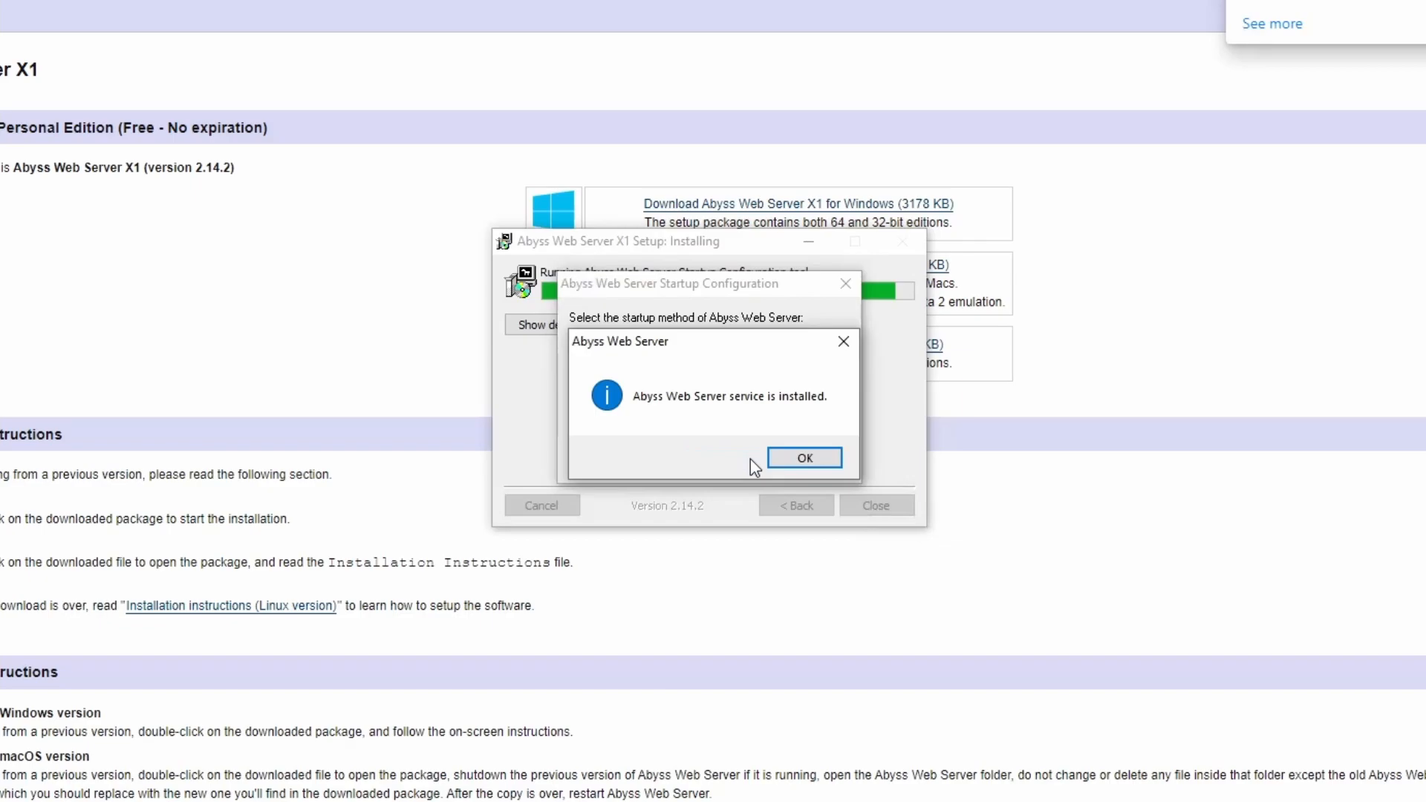
click(797, 465)
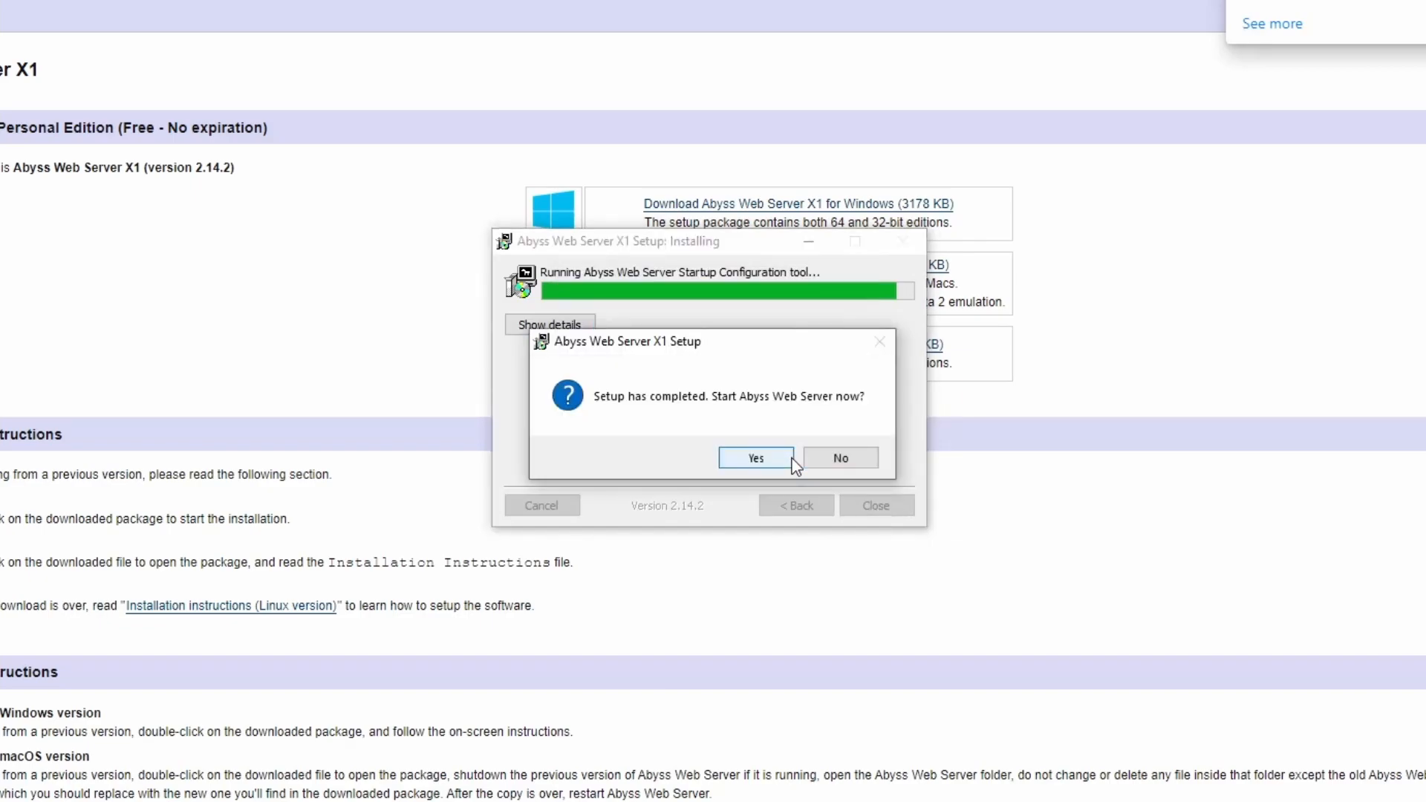
click(771, 460)
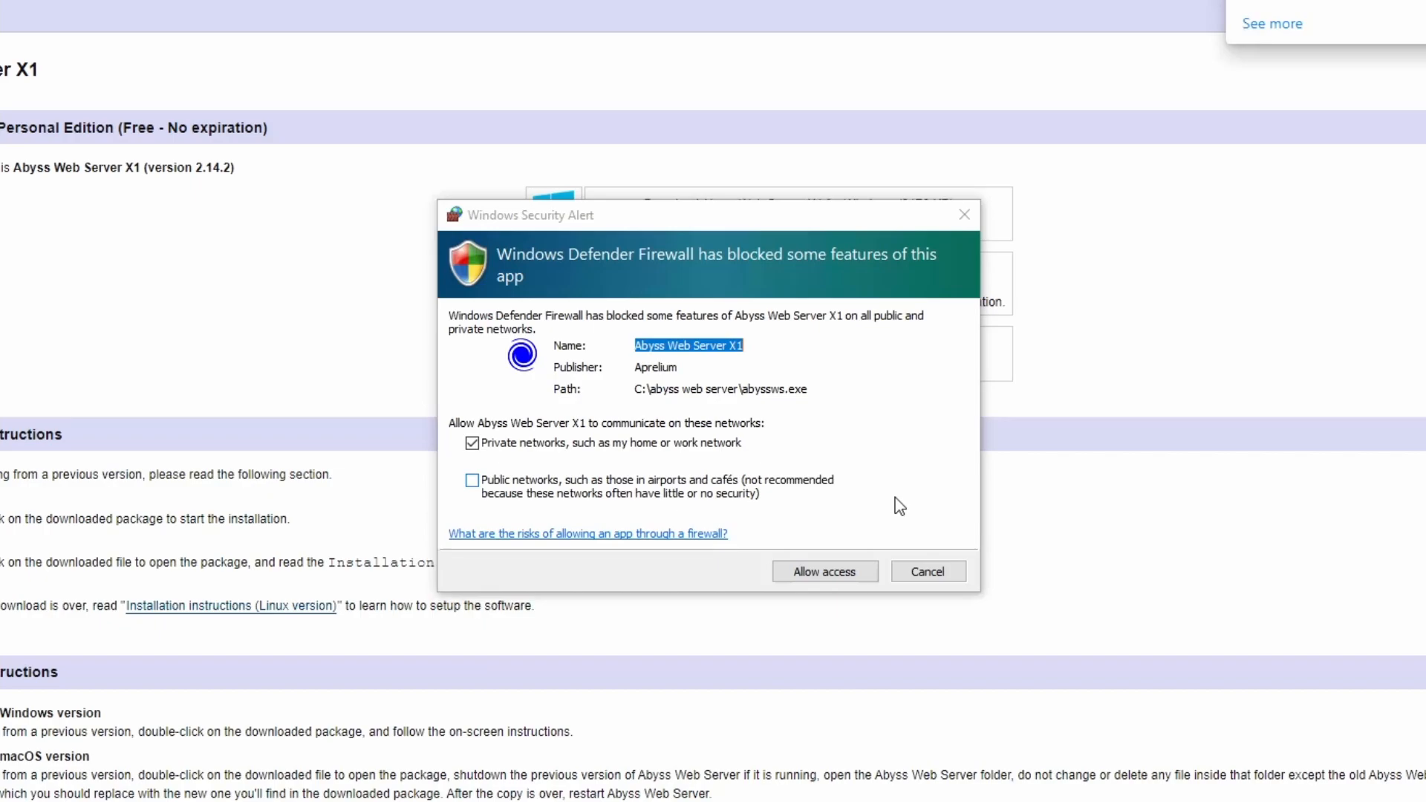
Allow the server through the firewall, continue to console configuration, and choose English as the console language.
click(823, 572)
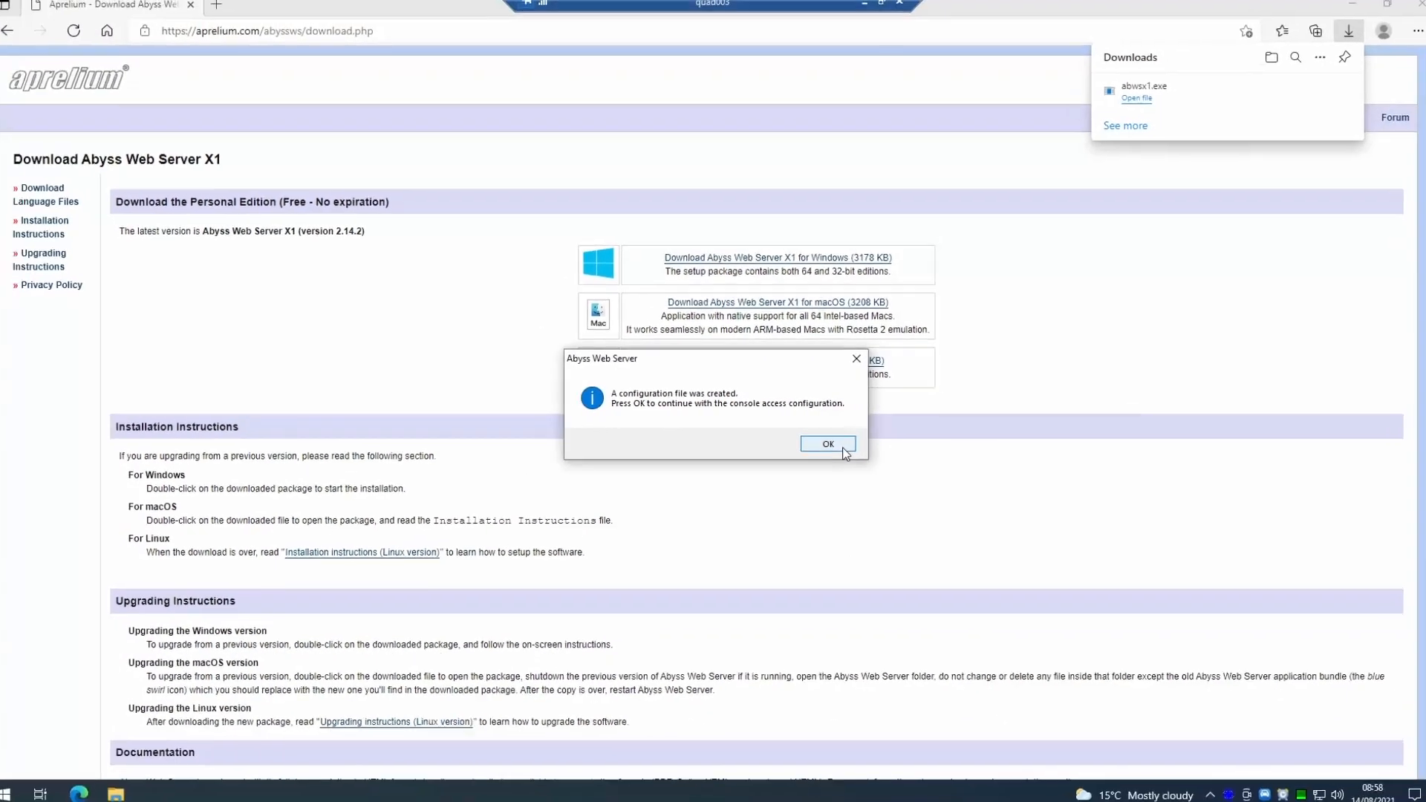
click(866, 457)
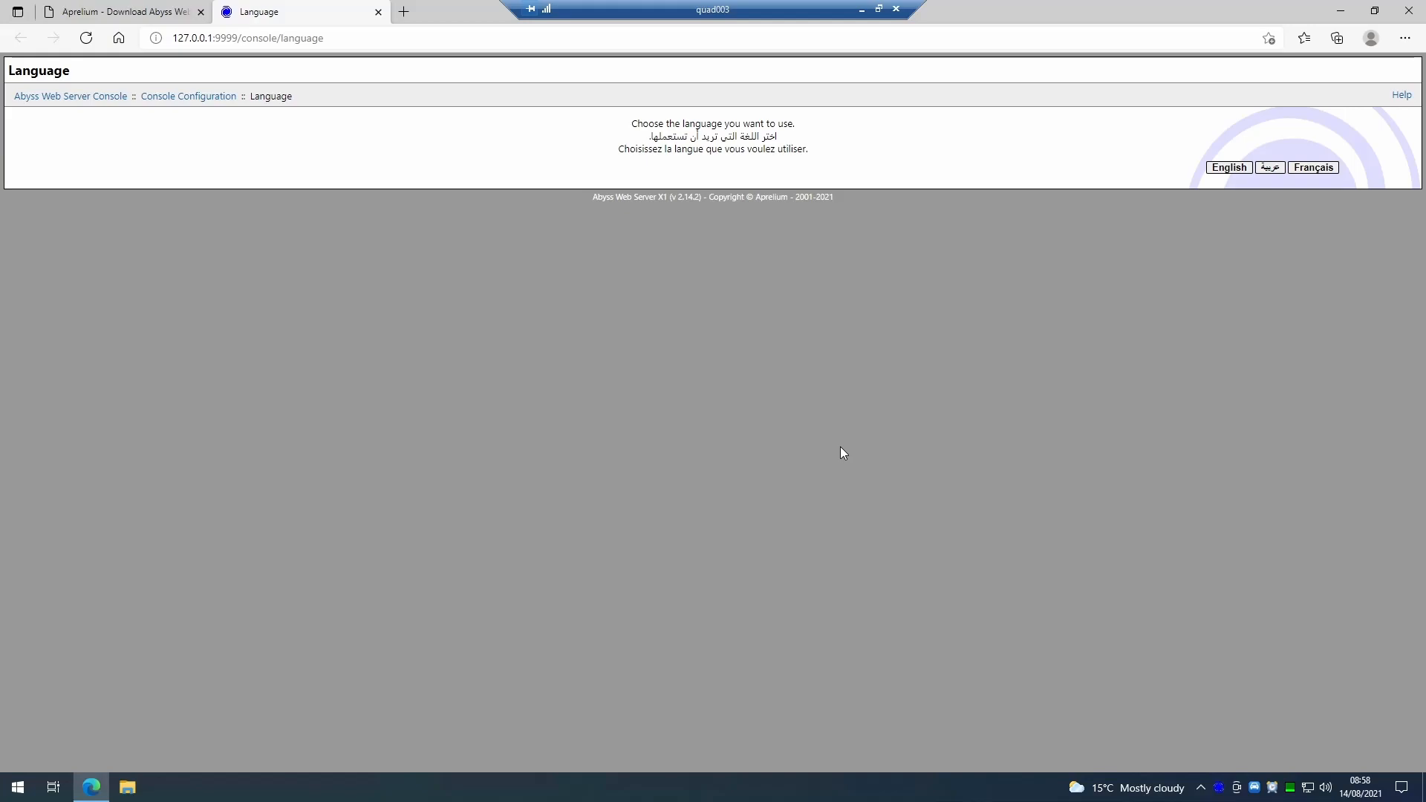
click(1230, 169)
Set the console access login to Admin and enter and confirm the console password.
click(261, 145)
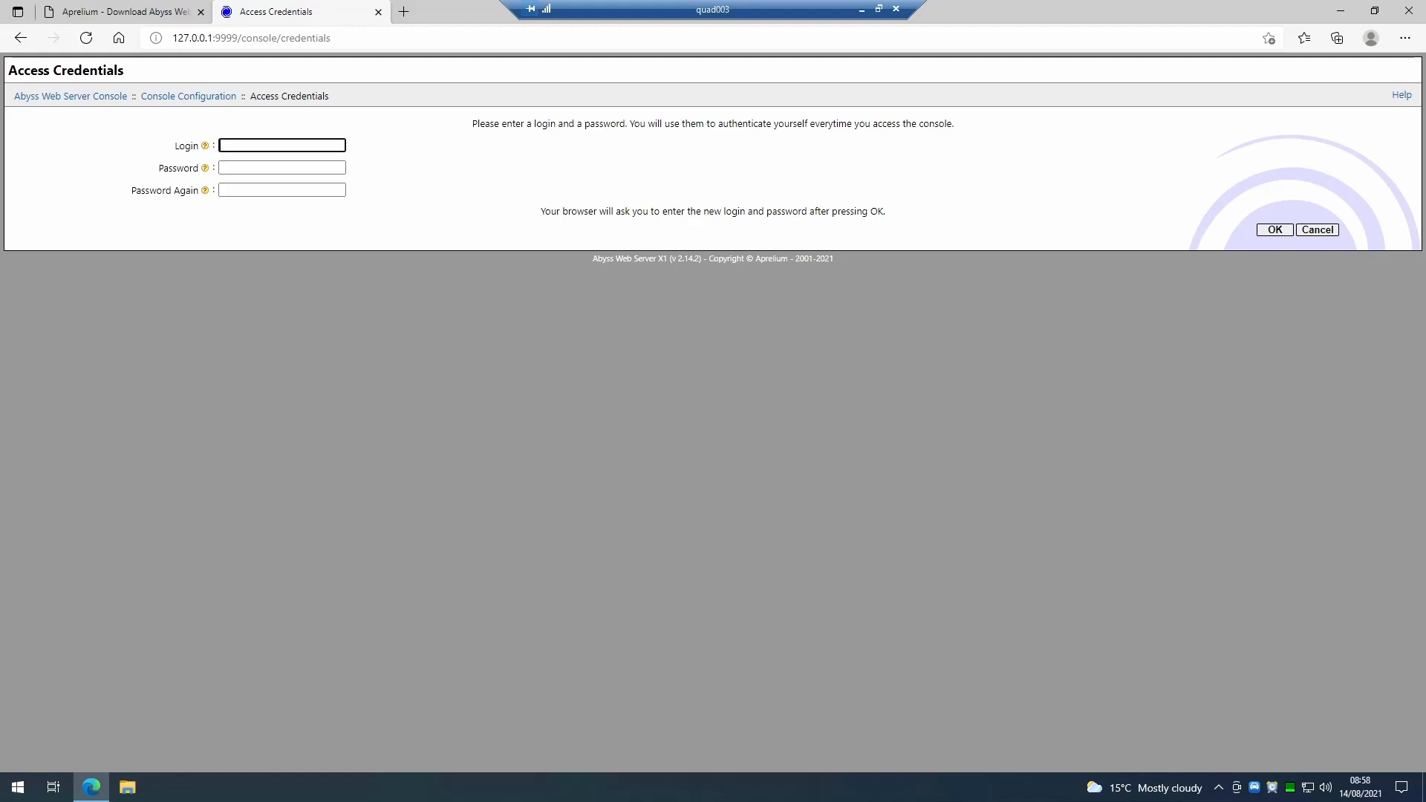
text(Admin)
key(Tab)
text(********)
key(Tab)
text(********)
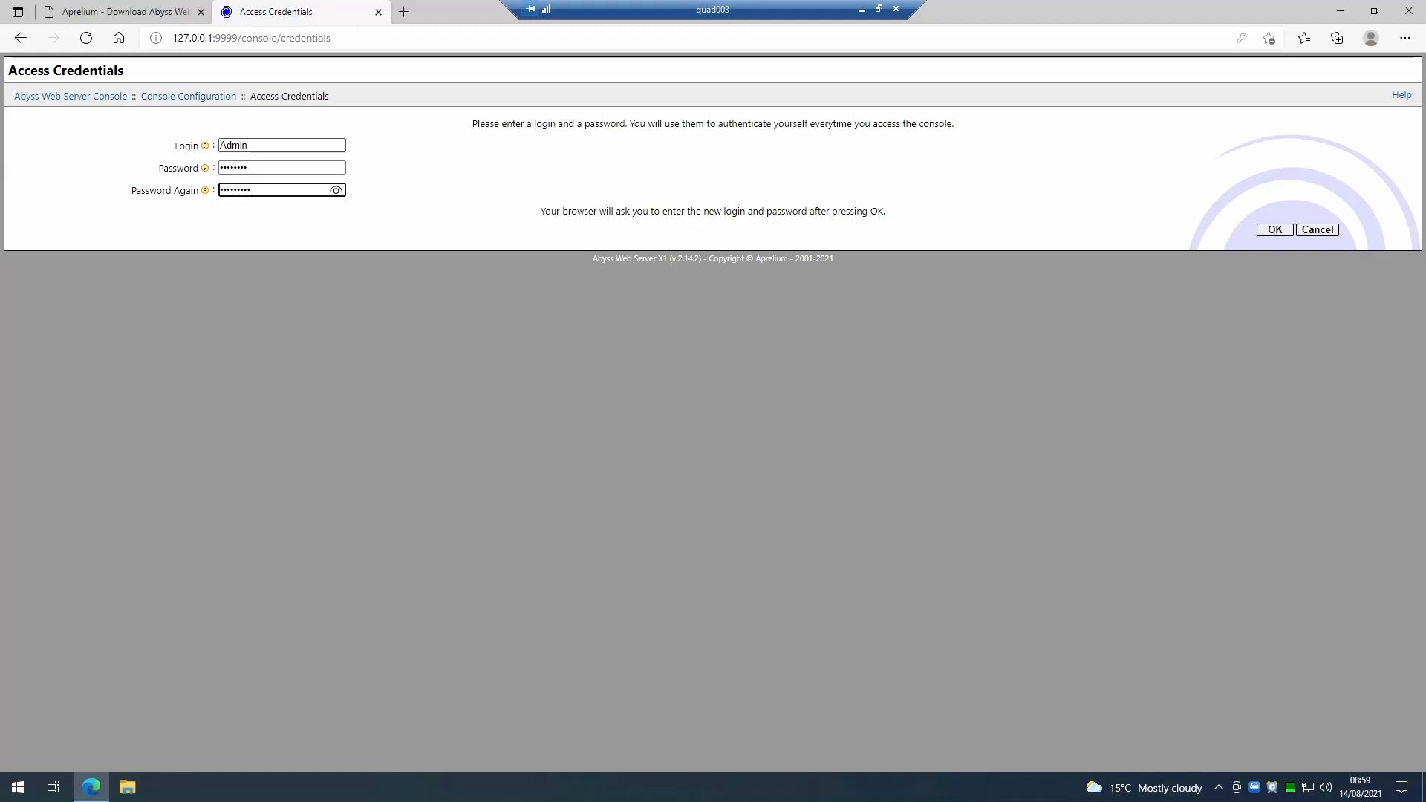
key(Return)
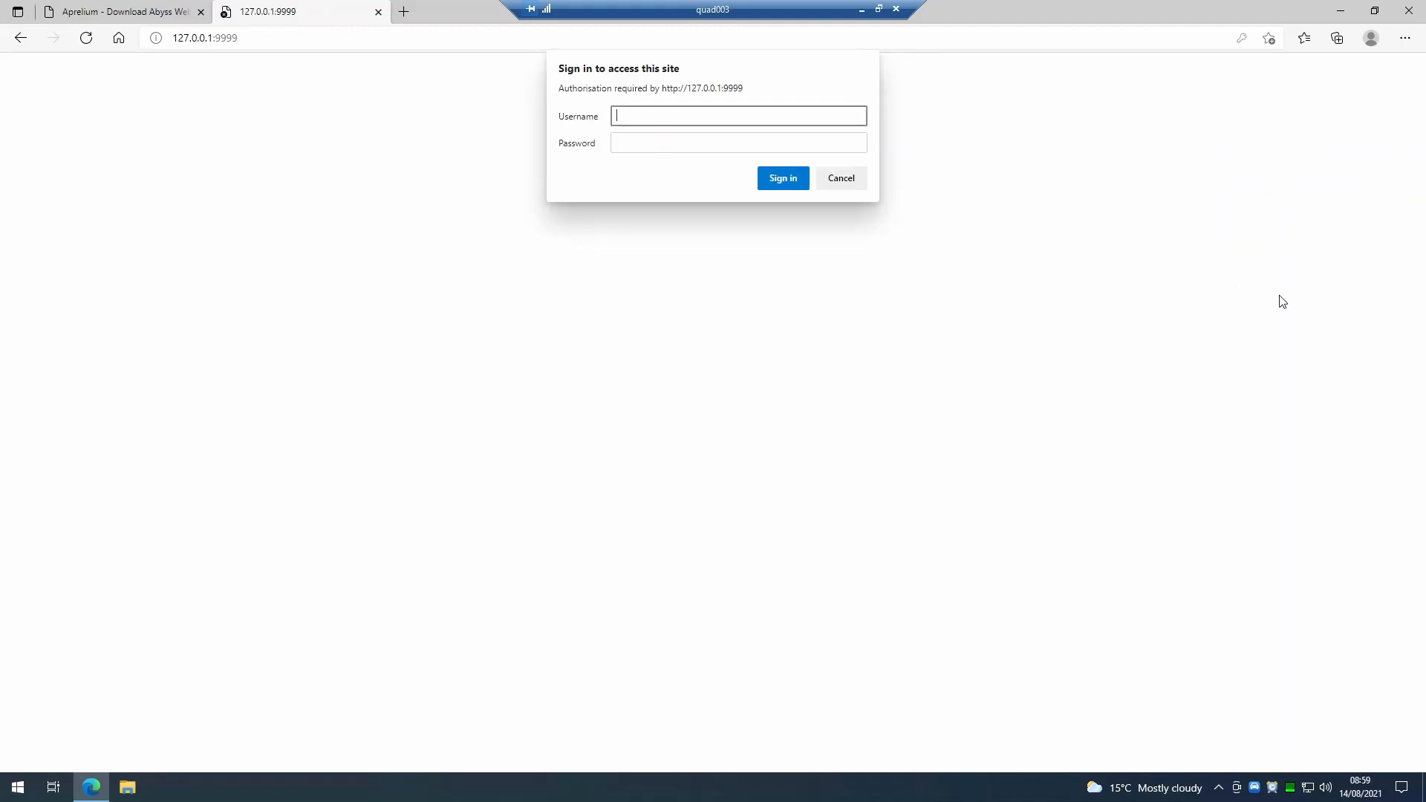
Sign in to the console as Admin with the password and decline saving the password in the browser.
text(Admin)
key(Tab)
text(*******)
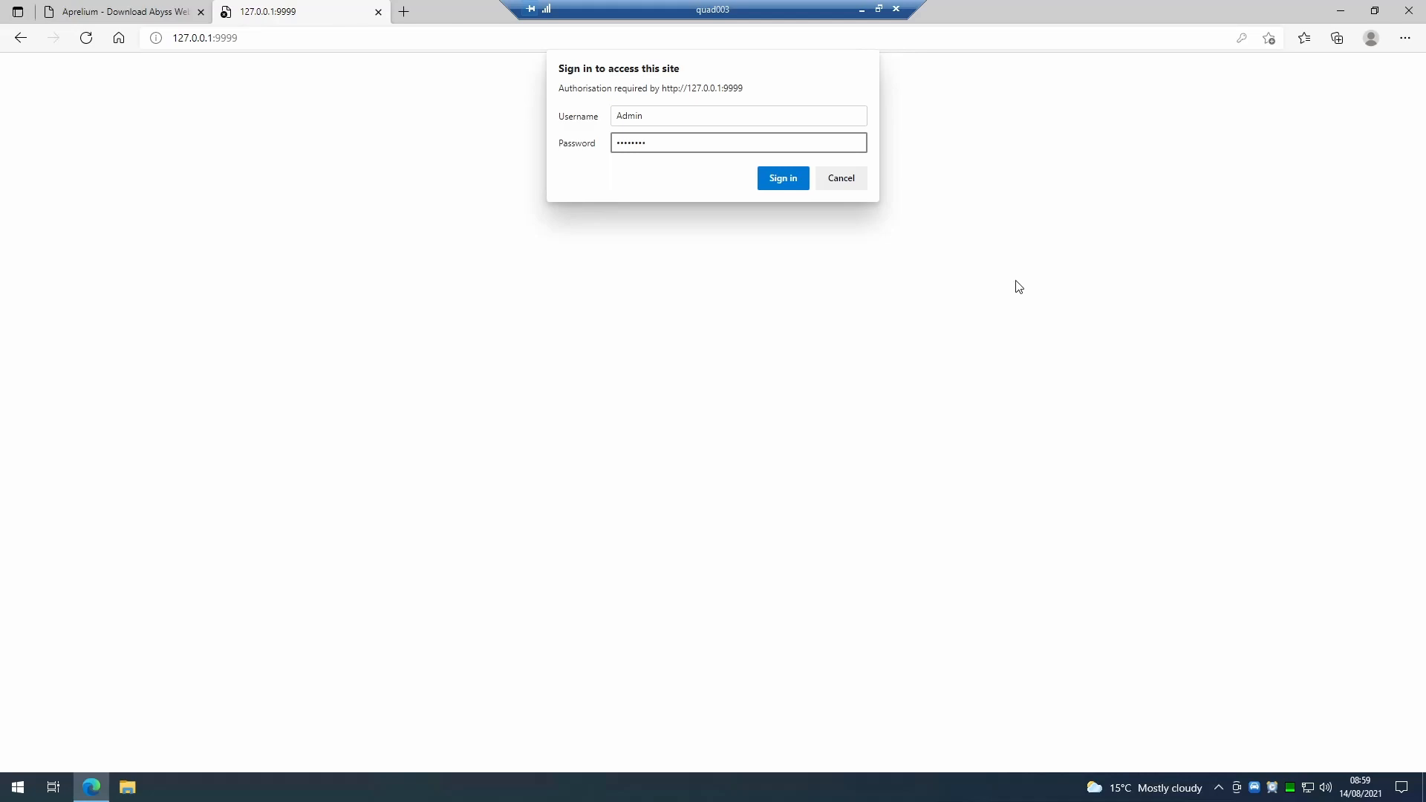
click(784, 179)
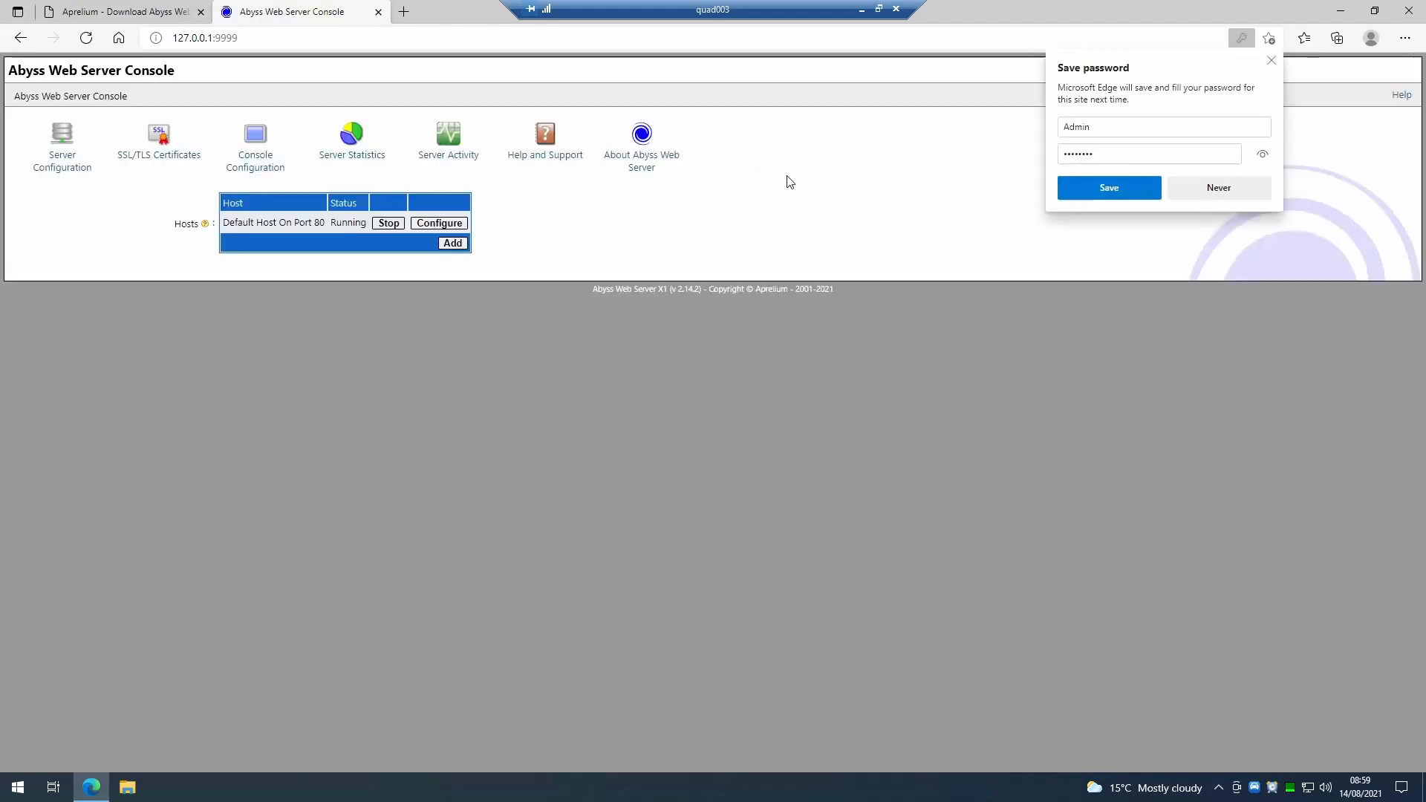
click(1226, 187)
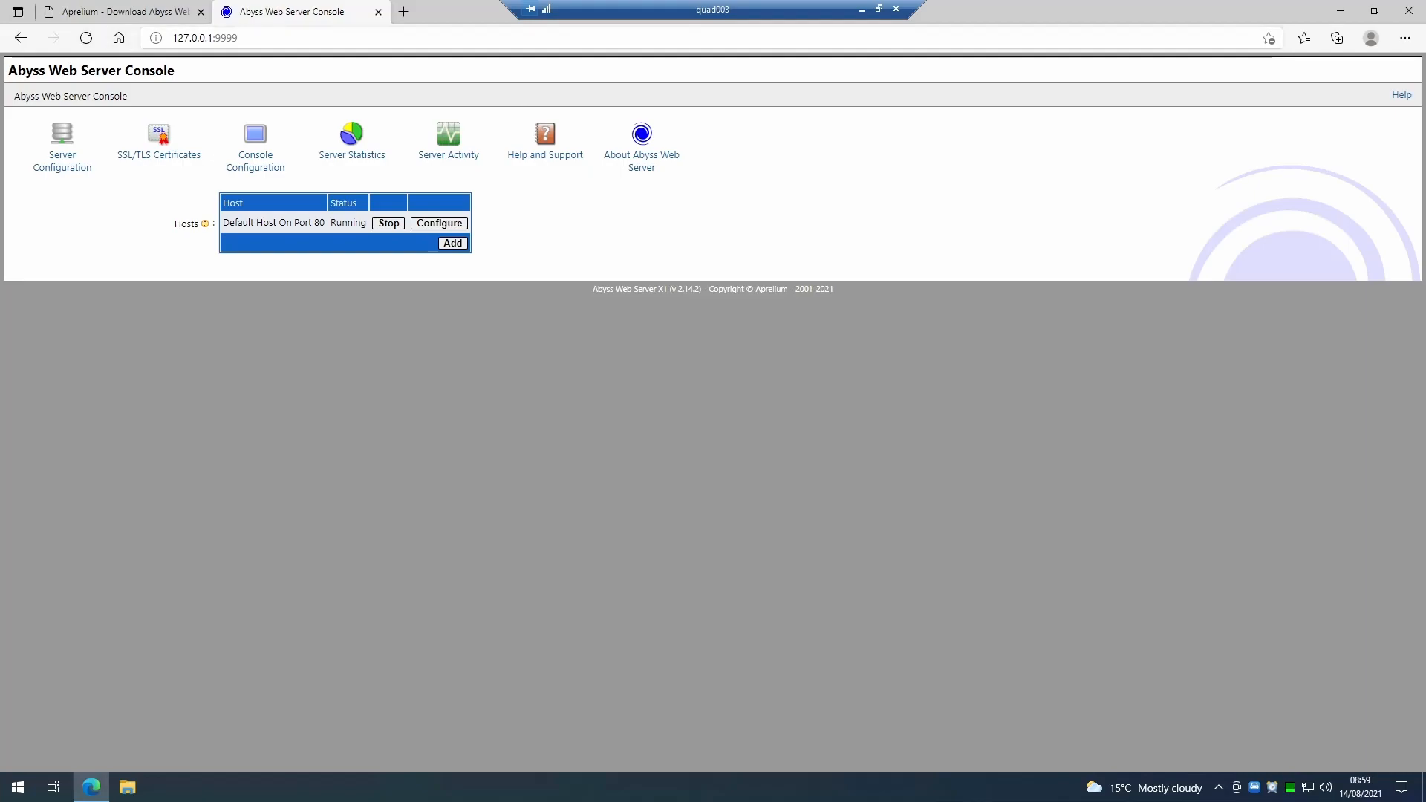
Bookmark the console page at 127.0.0.1:9999 in the Favourites bar.
drag(239, 37, 171, 38)
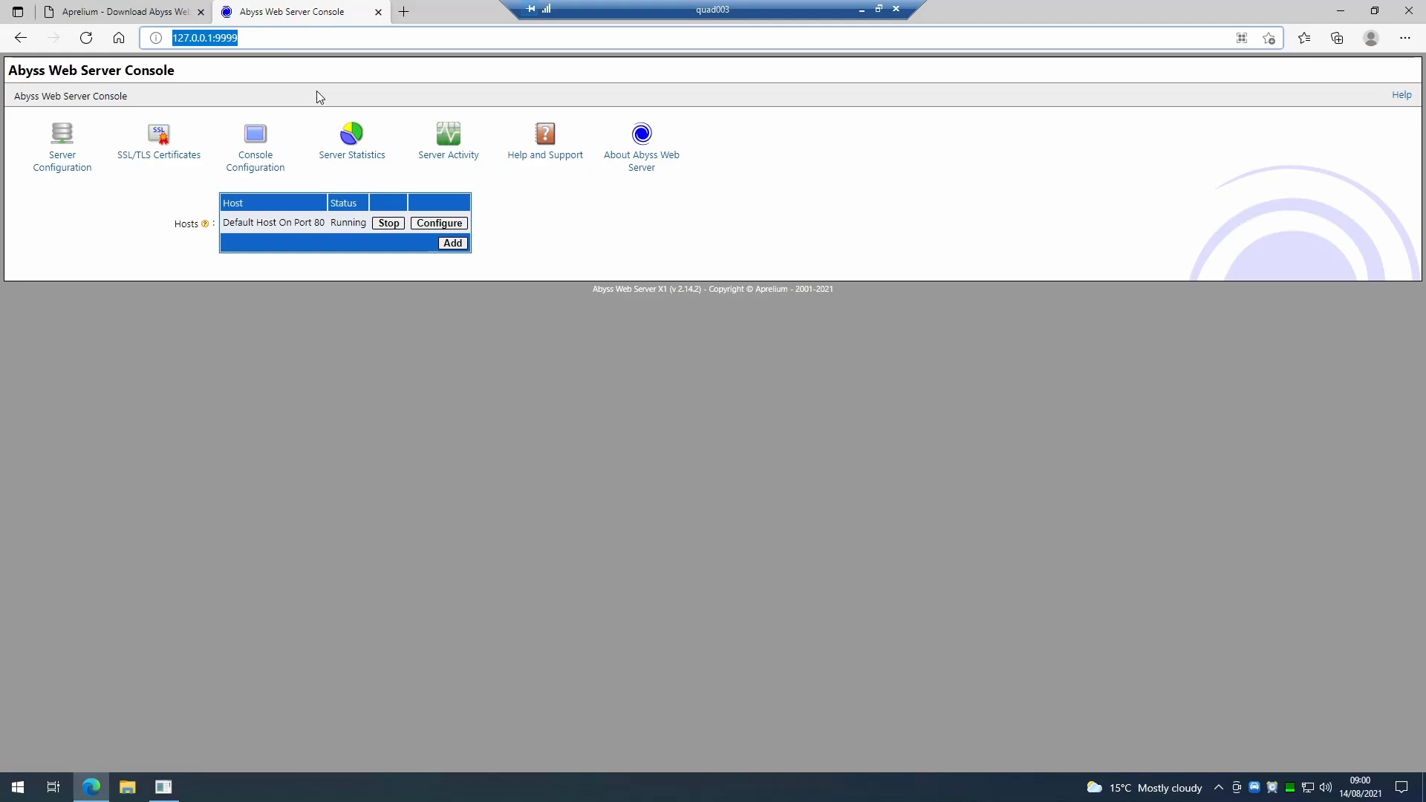
click(1269, 39)
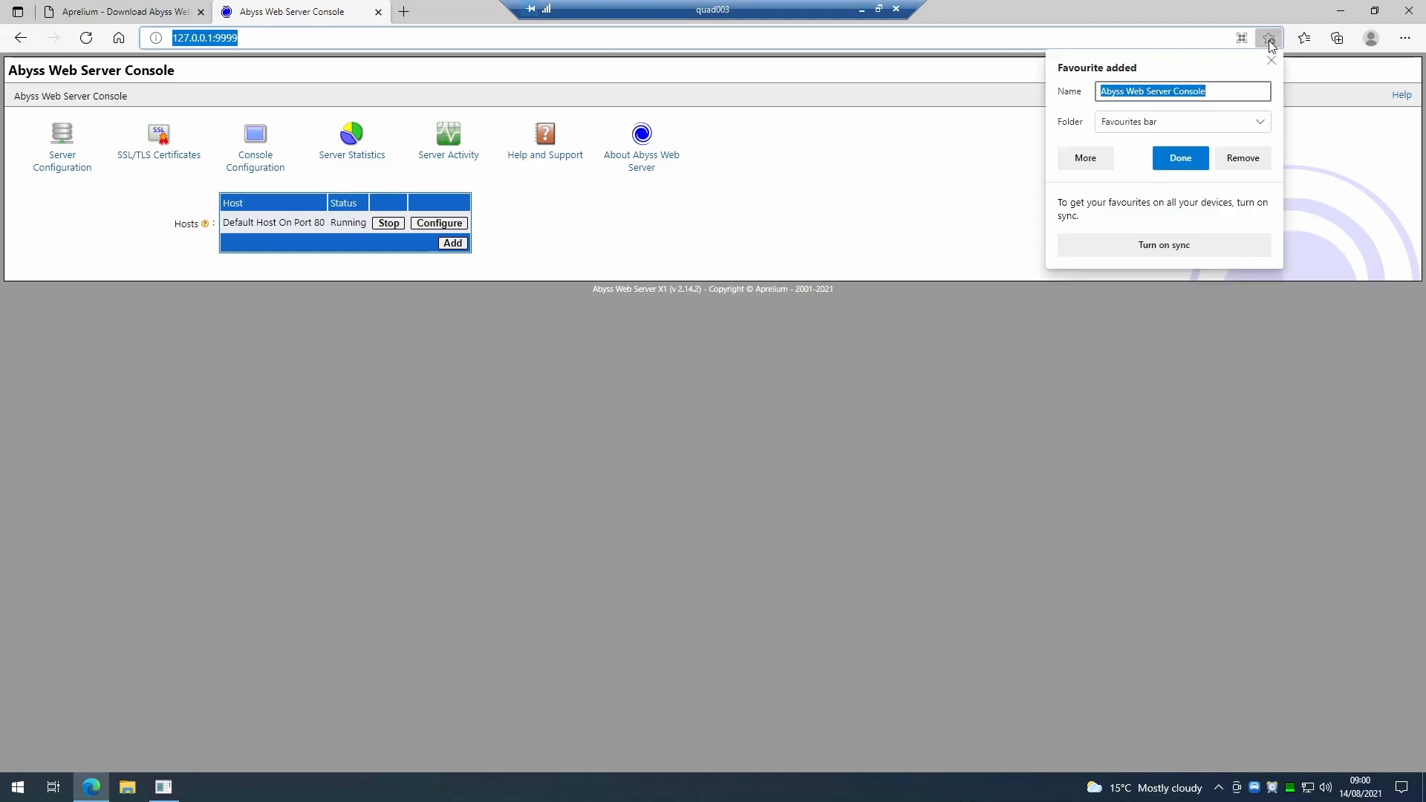
click(1171, 159)
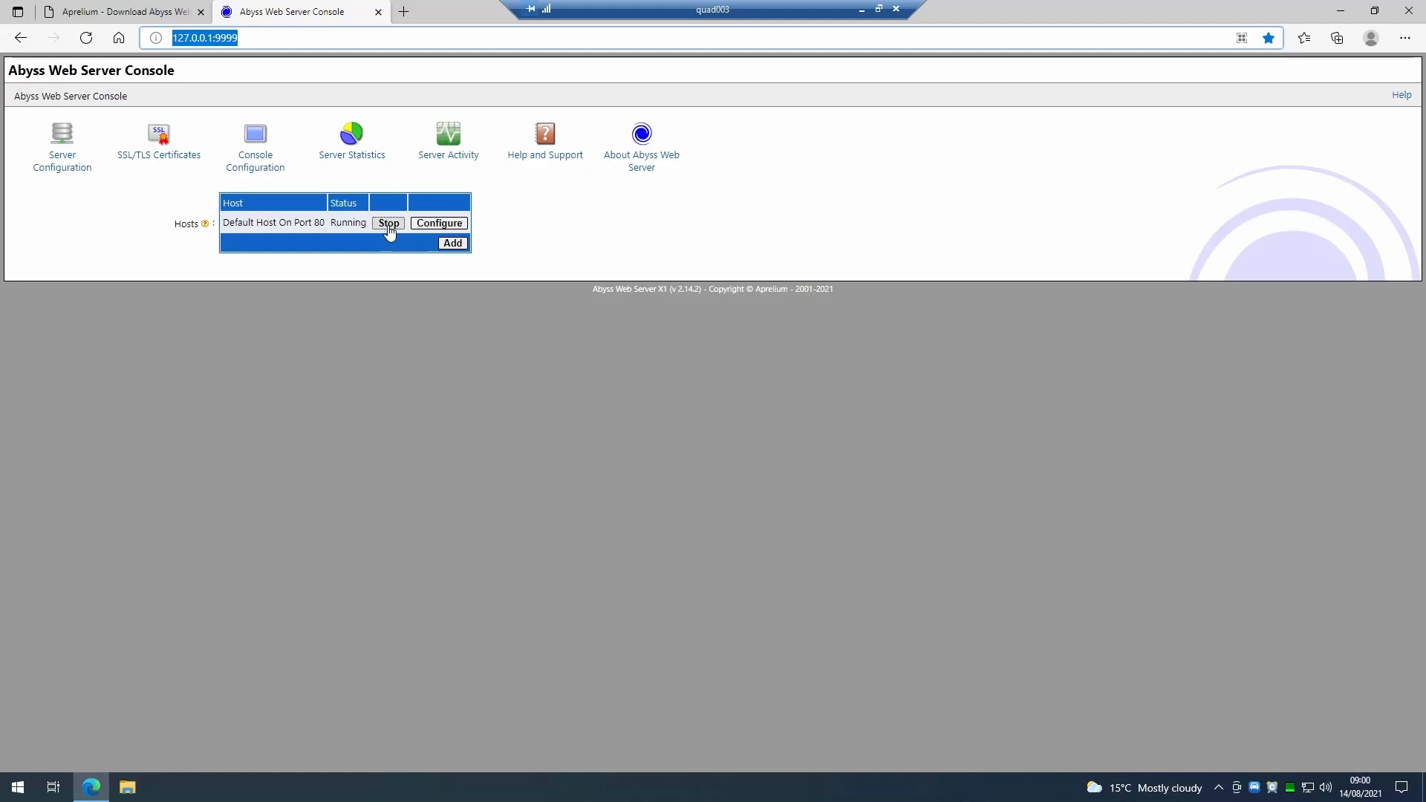
Browse the server configuration parameters, including the advanced parameters and back-end operation support pages.
click(560, 245)
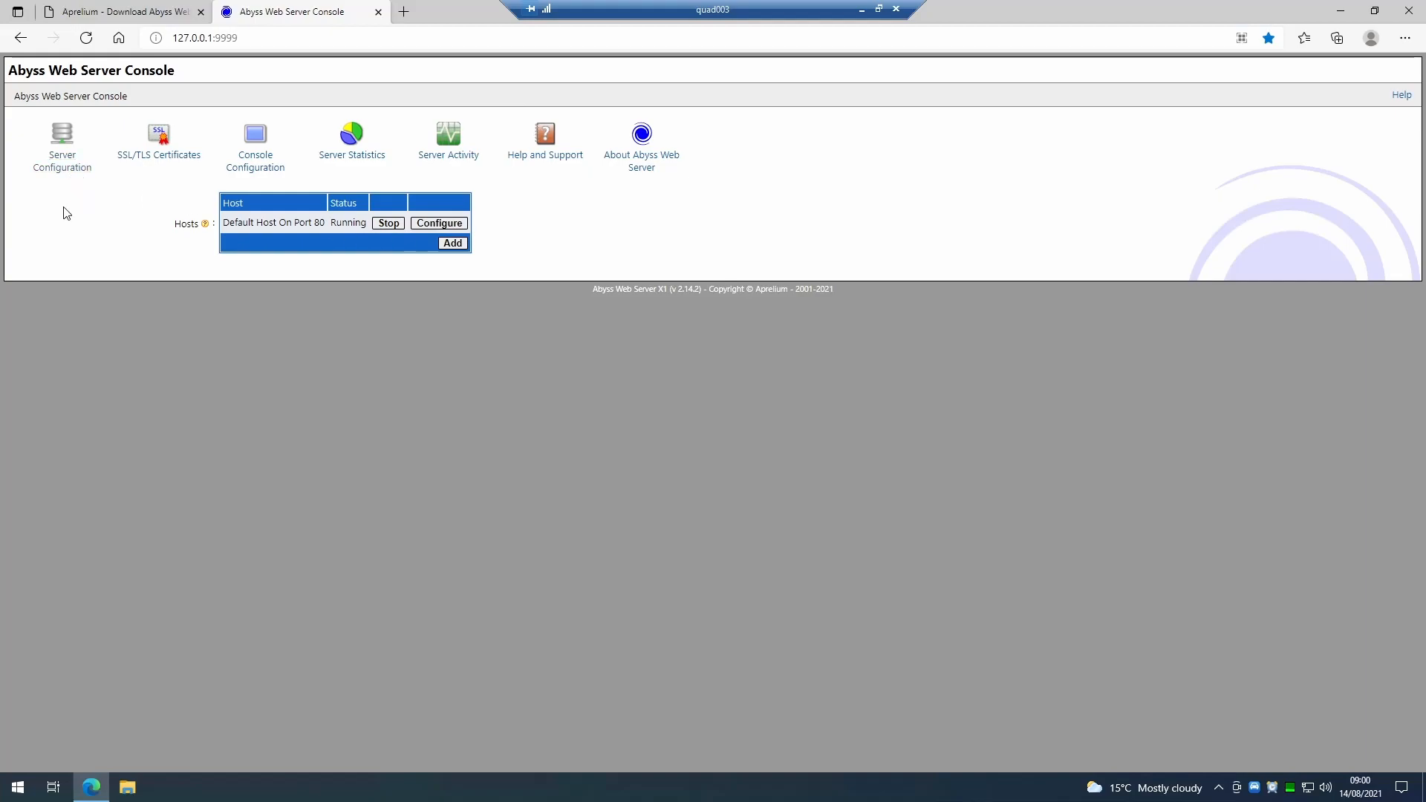
click(65, 144)
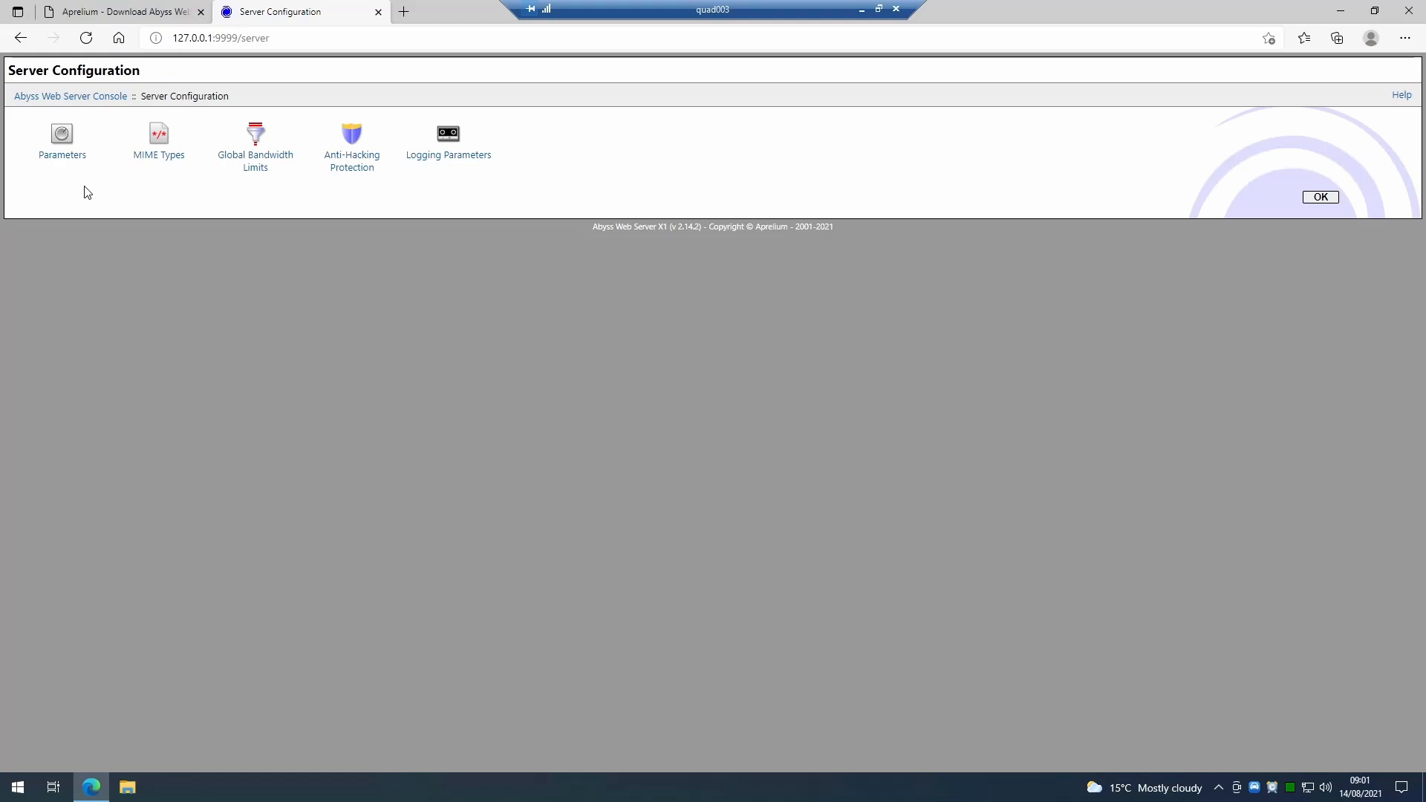
click(65, 146)
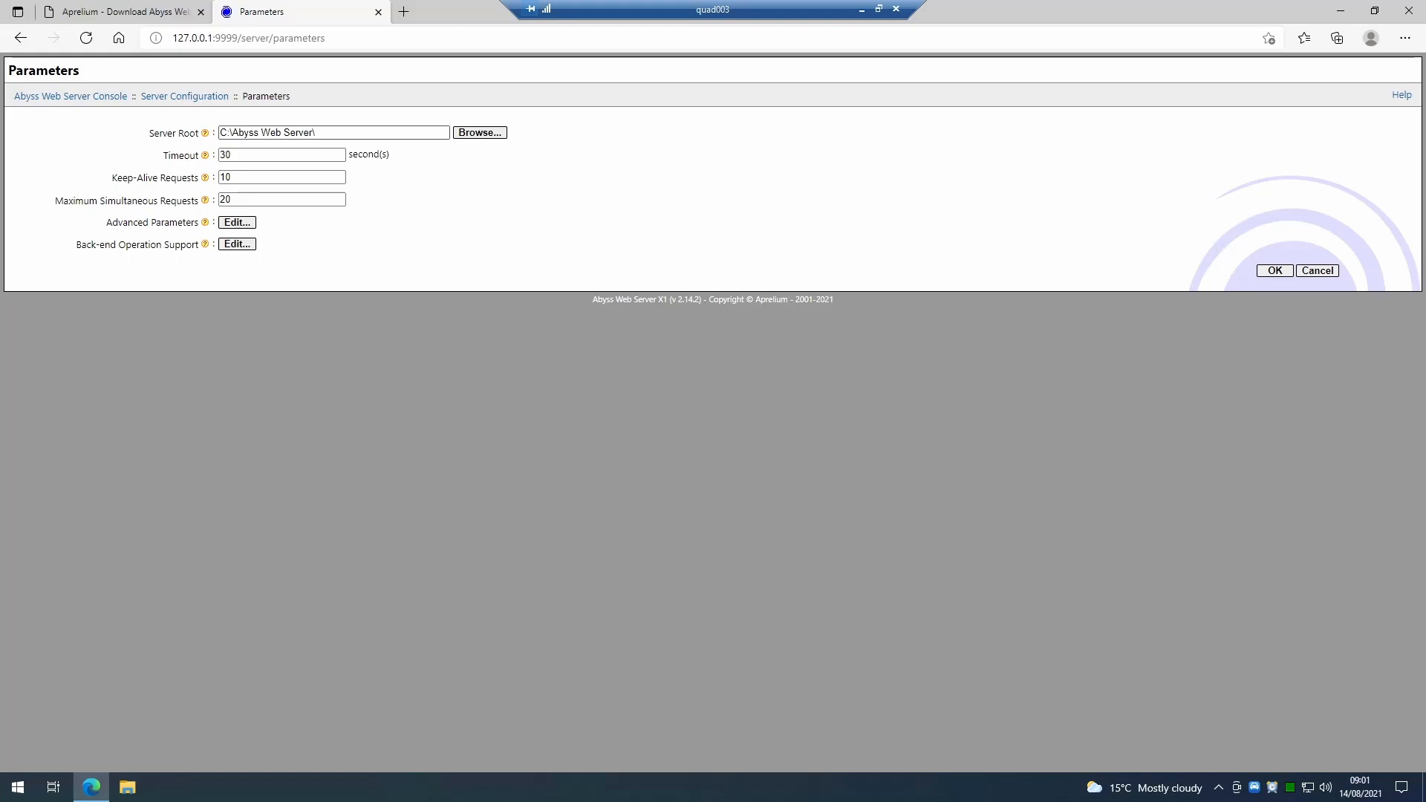
drag(324, 133, 128, 136)
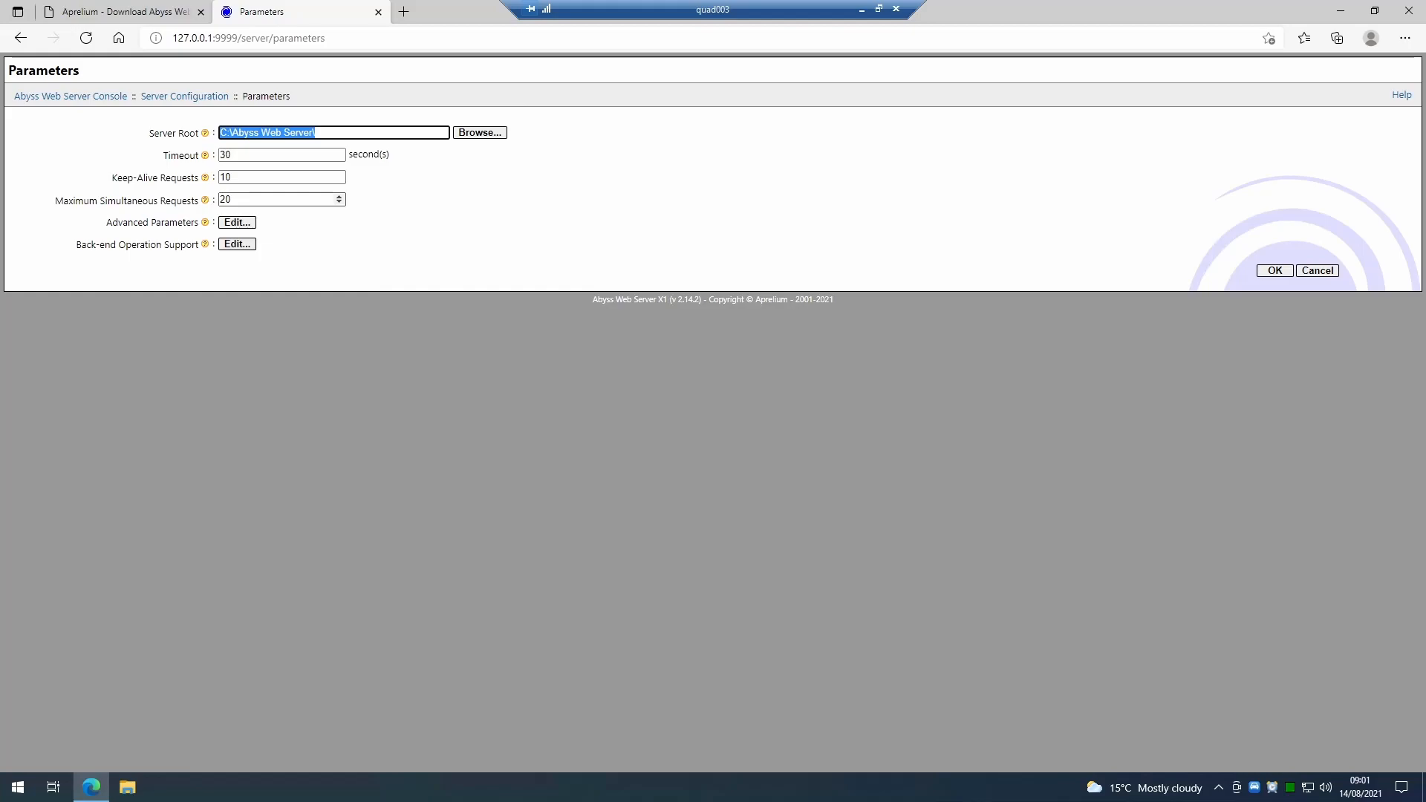
click(237, 222)
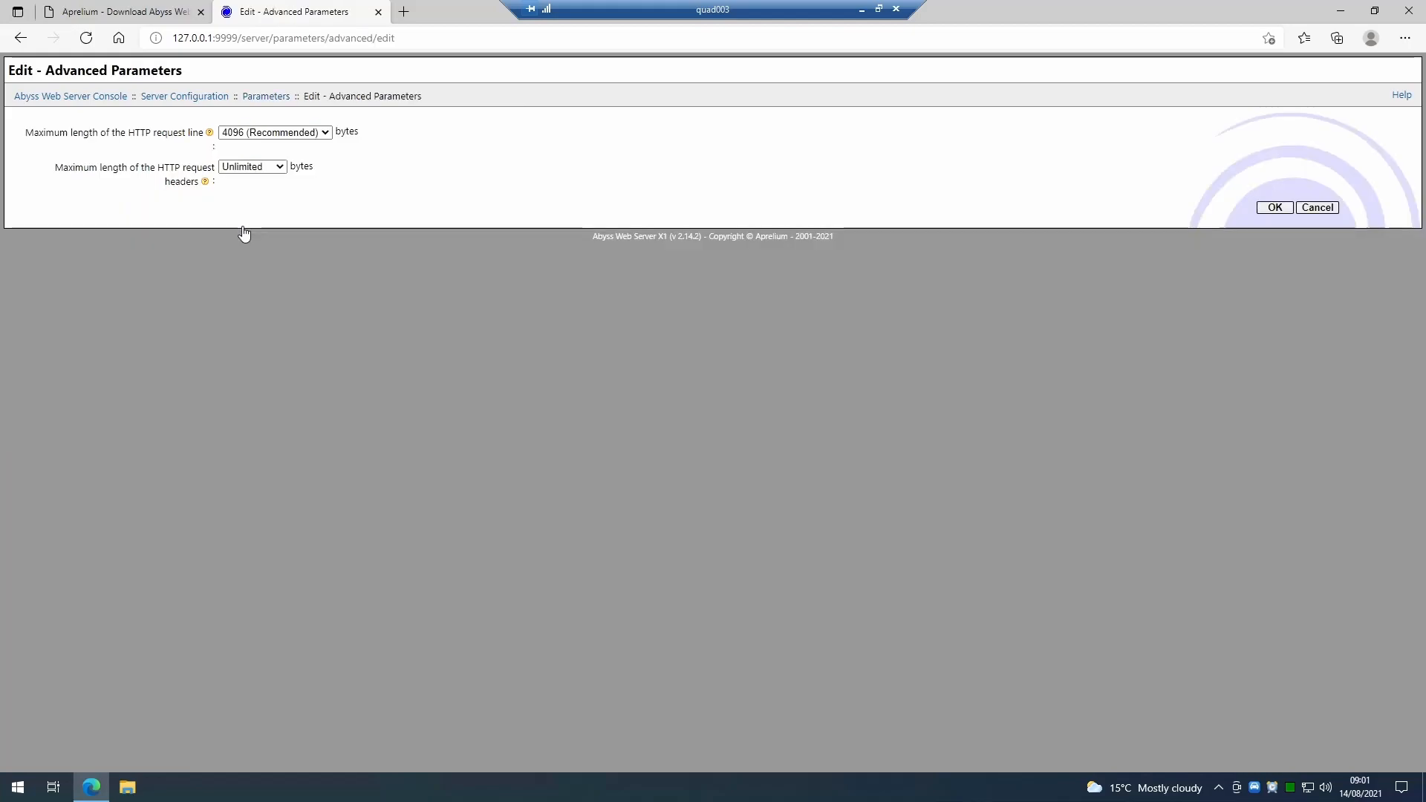
click(20, 38)
click(237, 250)
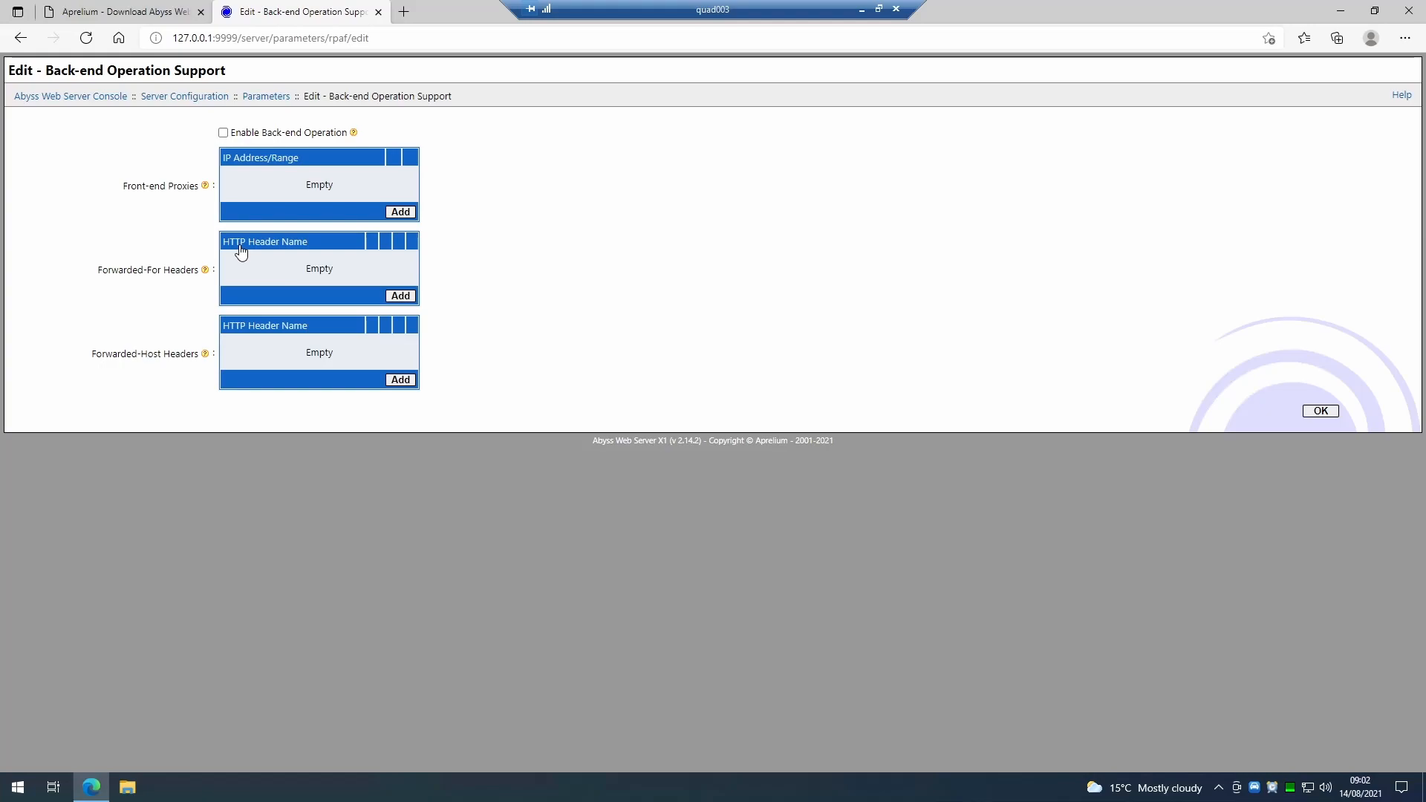
click(18, 38)
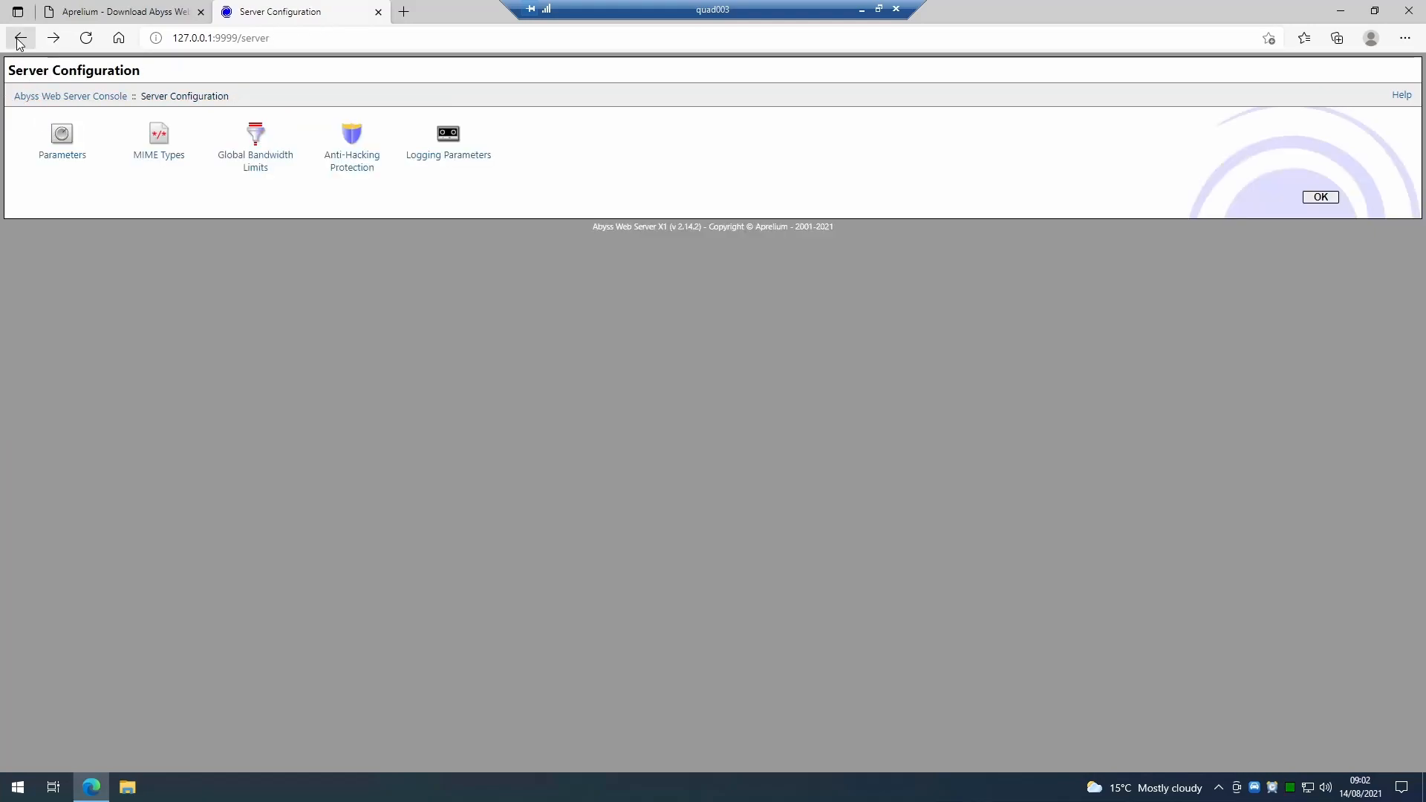
click(19, 39)
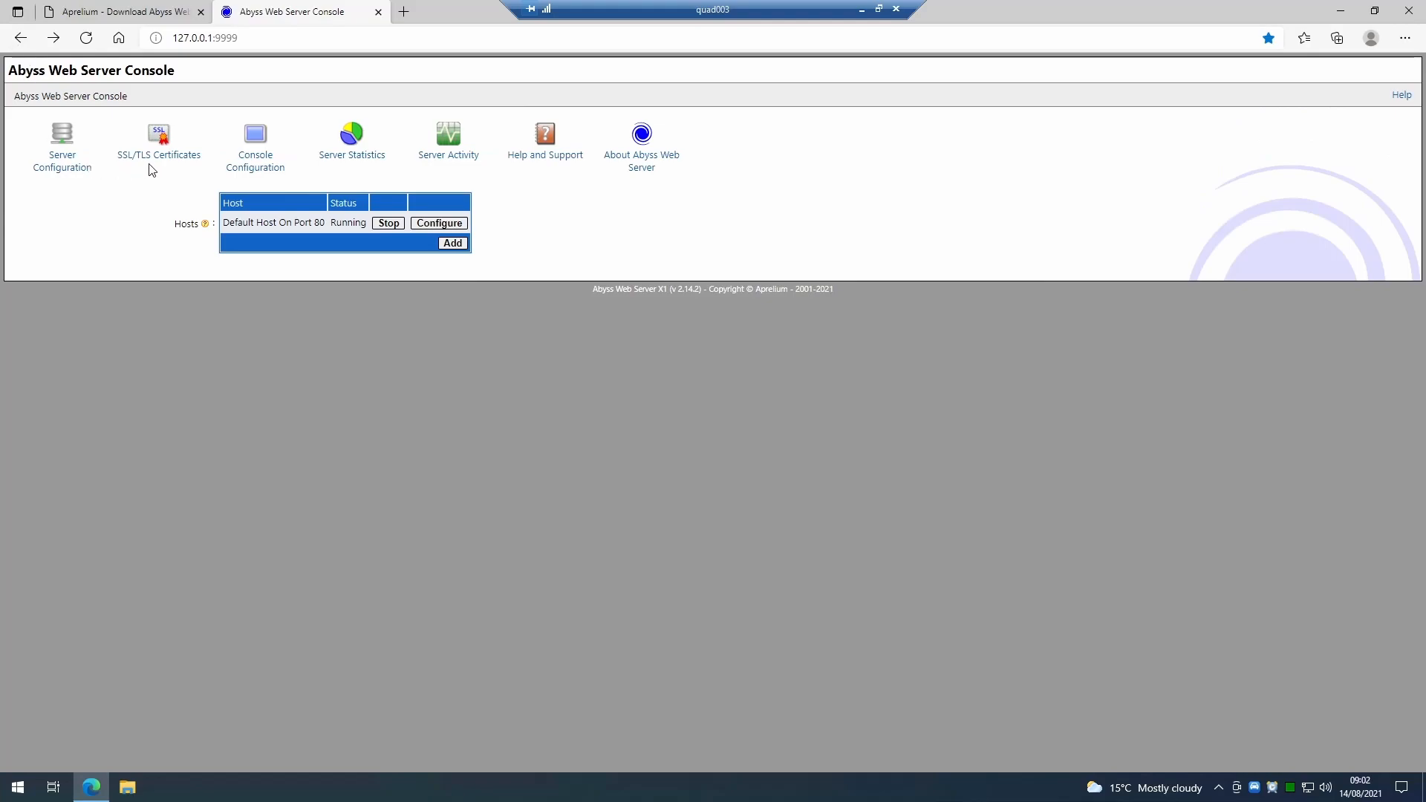
Review the console configuration parameters, including the protocol and port options.
click(257, 149)
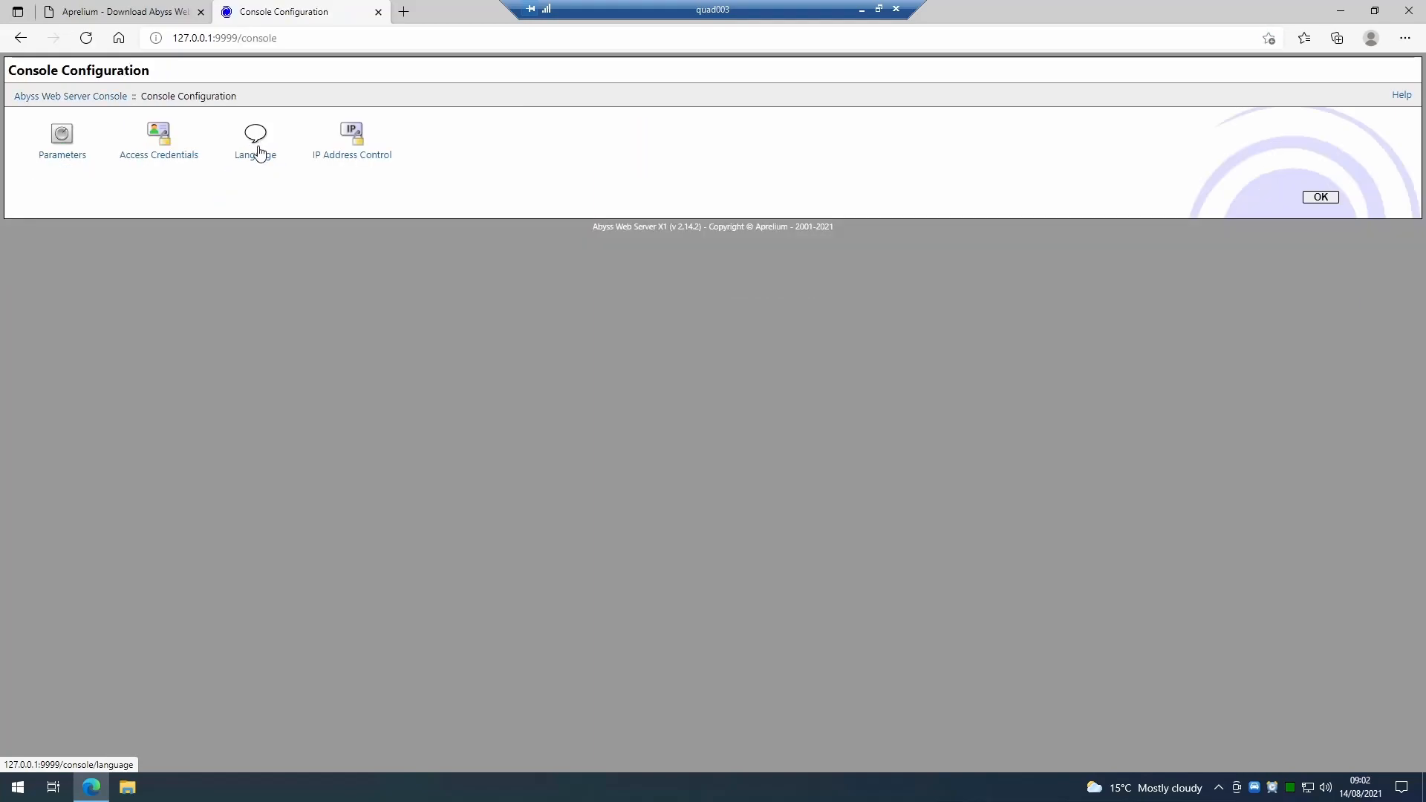
click(62, 138)
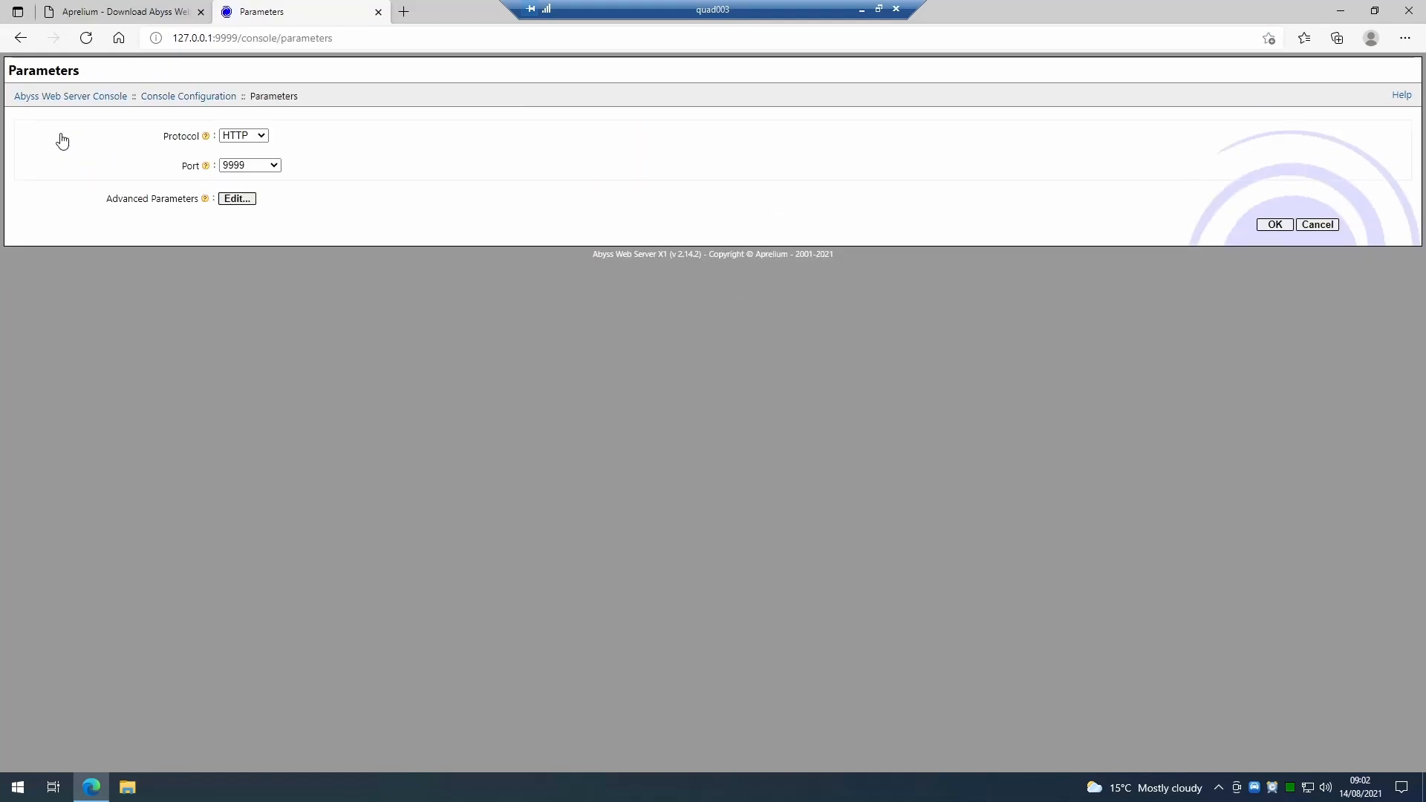
click(261, 137)
click(403, 146)
click(15, 38)
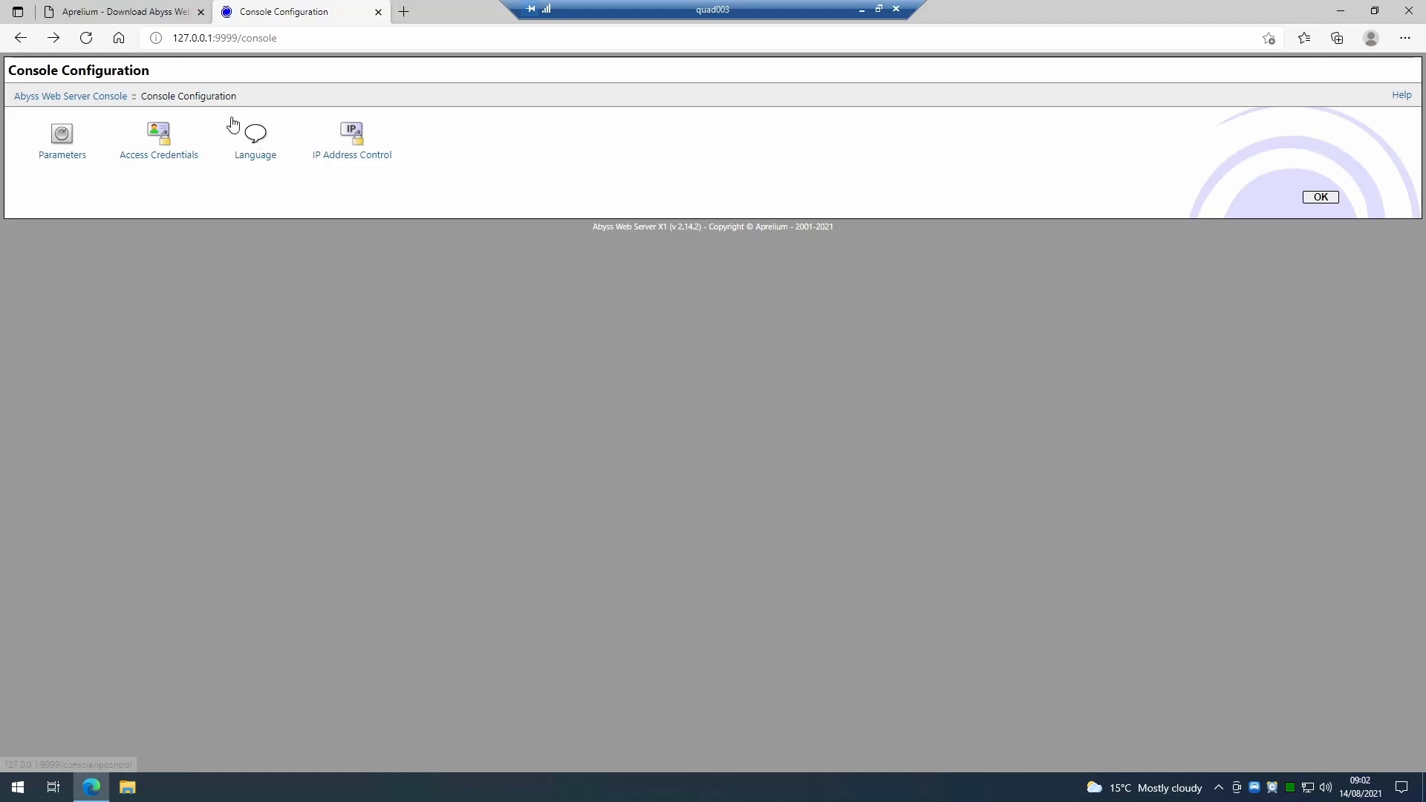
click(20, 39)
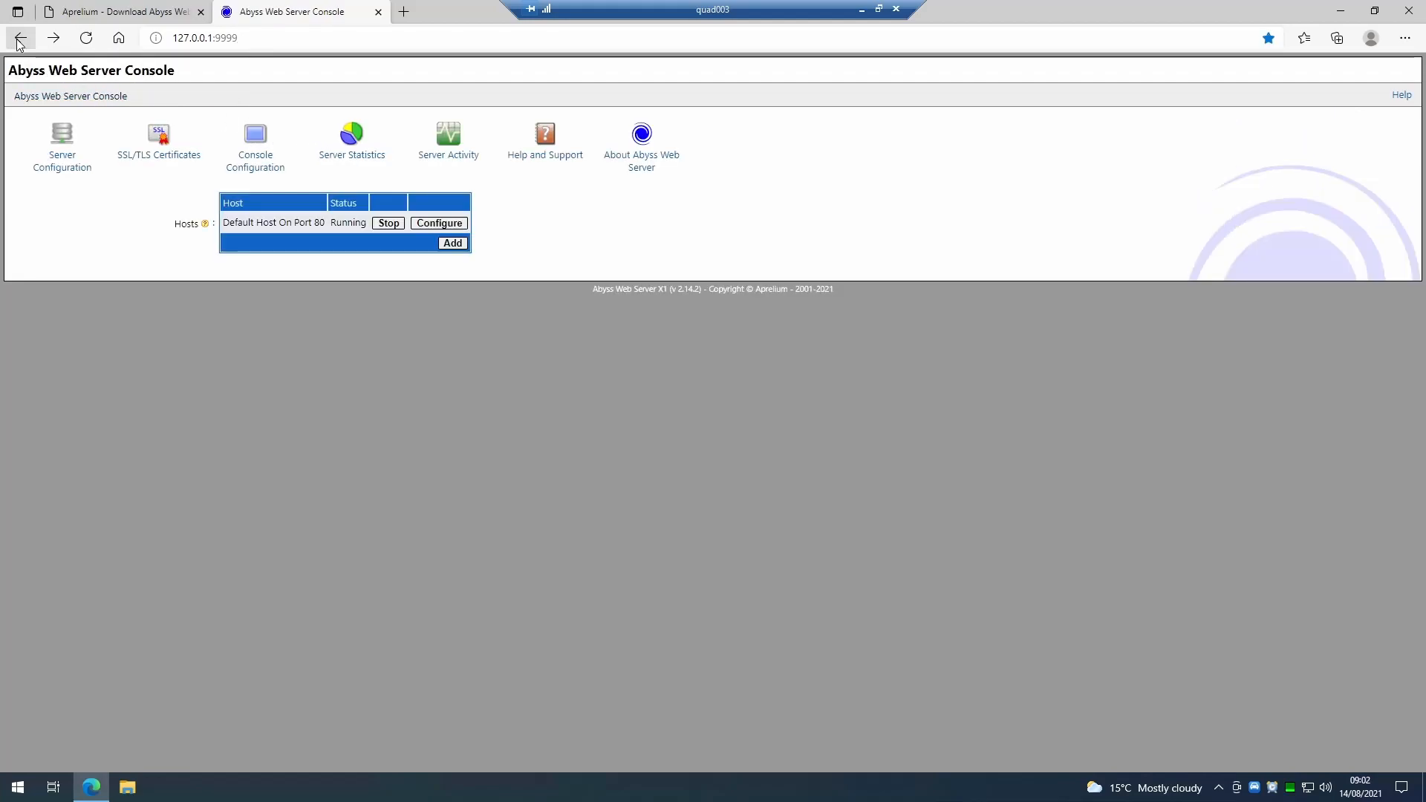
View the Server Statistics and Server Activity pages of the console and return to the console home.
click(351, 138)
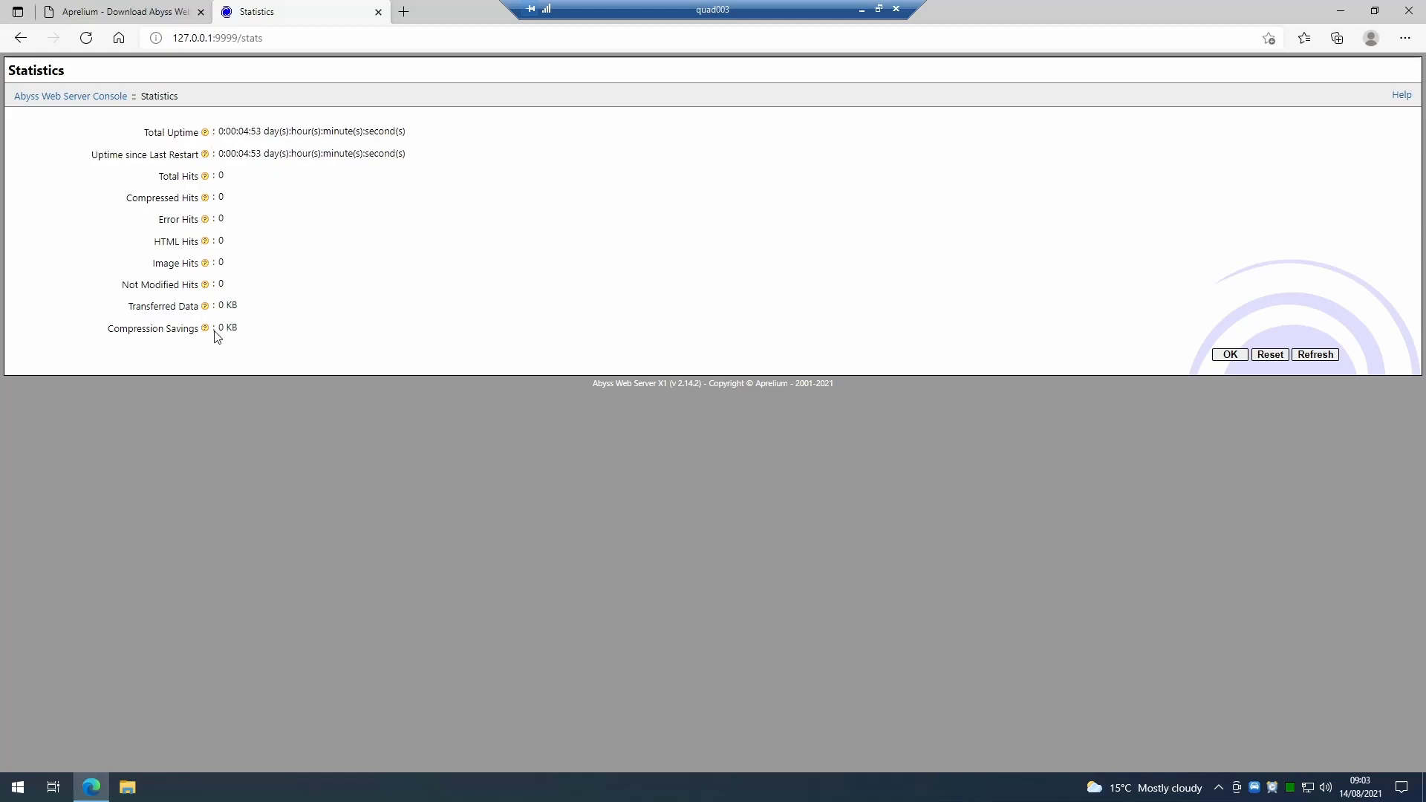
click(19, 37)
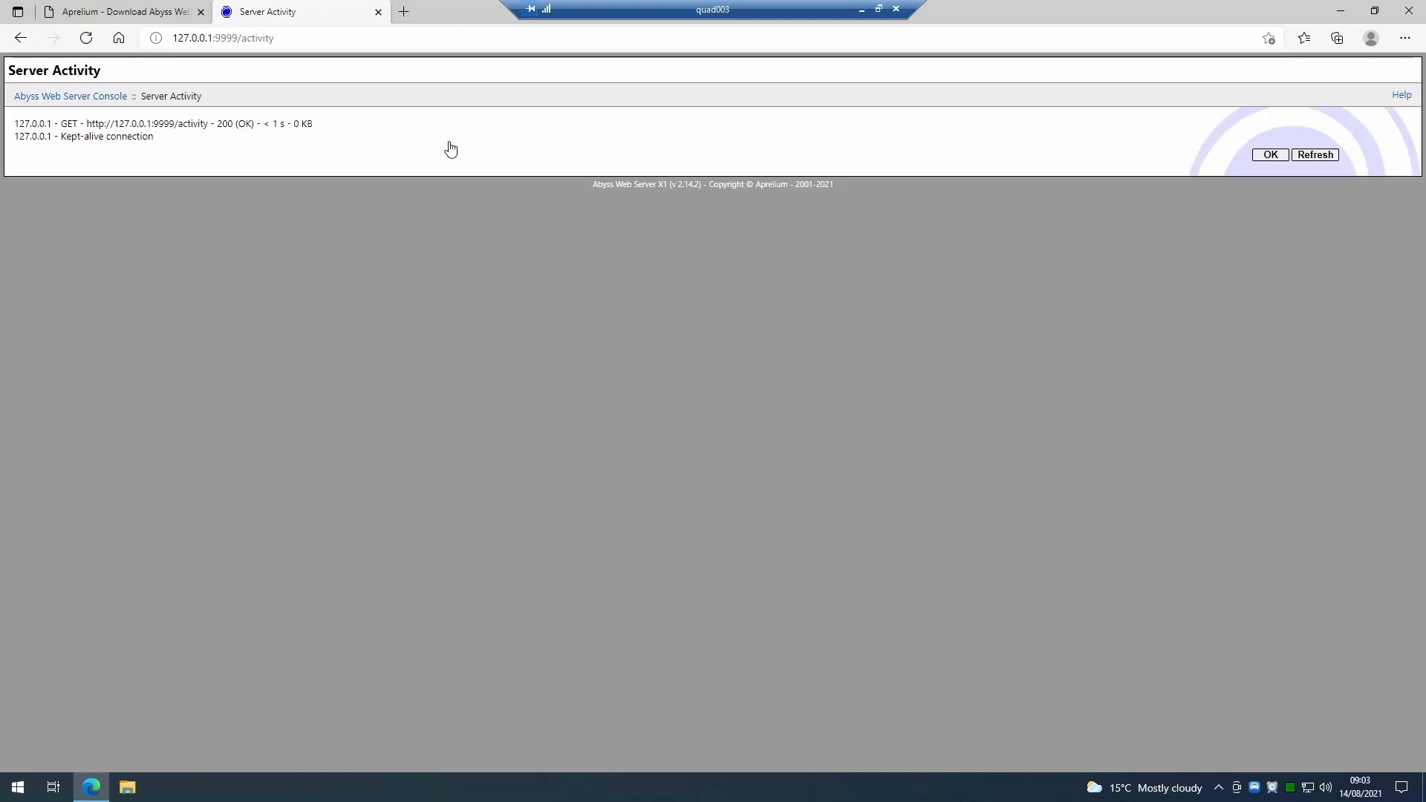
click(20, 37)
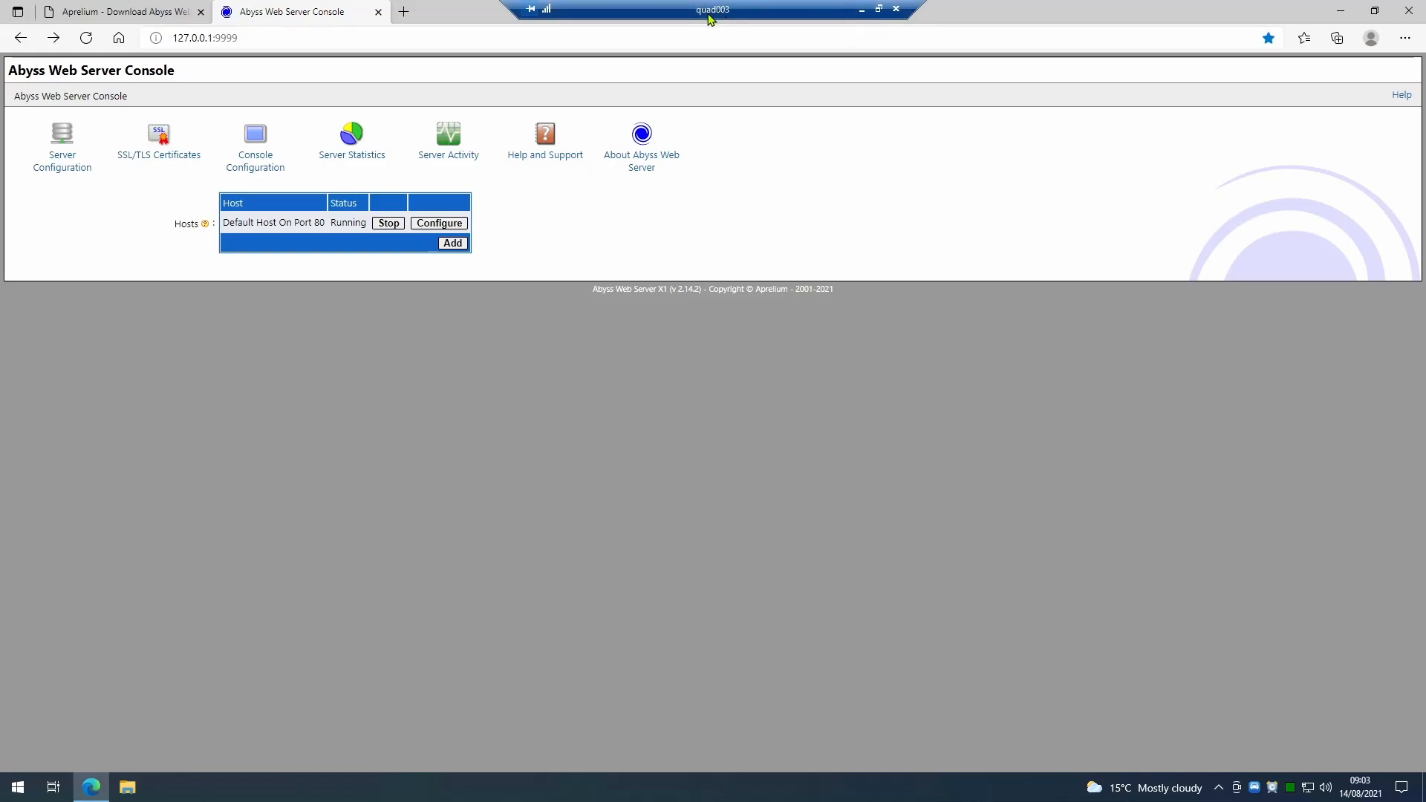
click(863, 11)
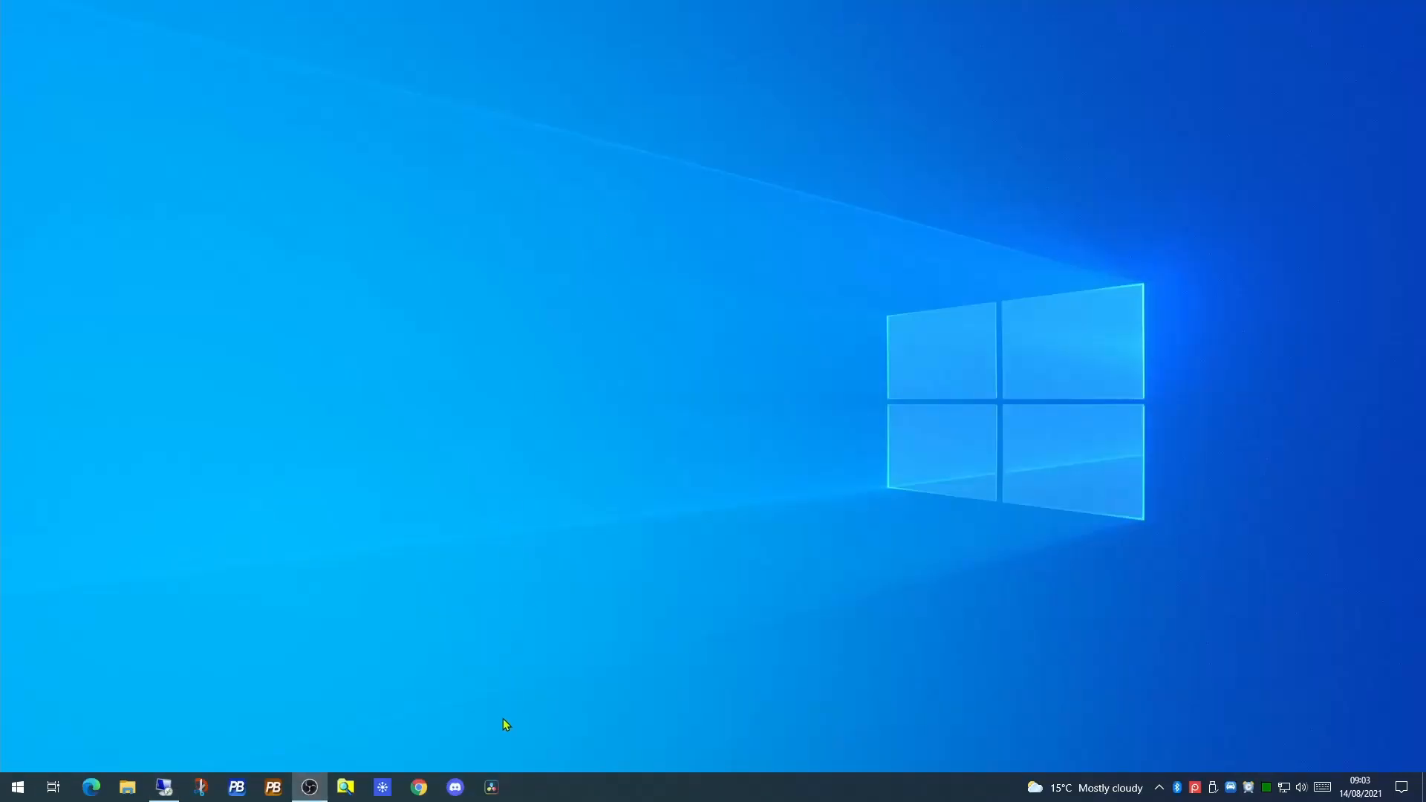
click(419, 788)
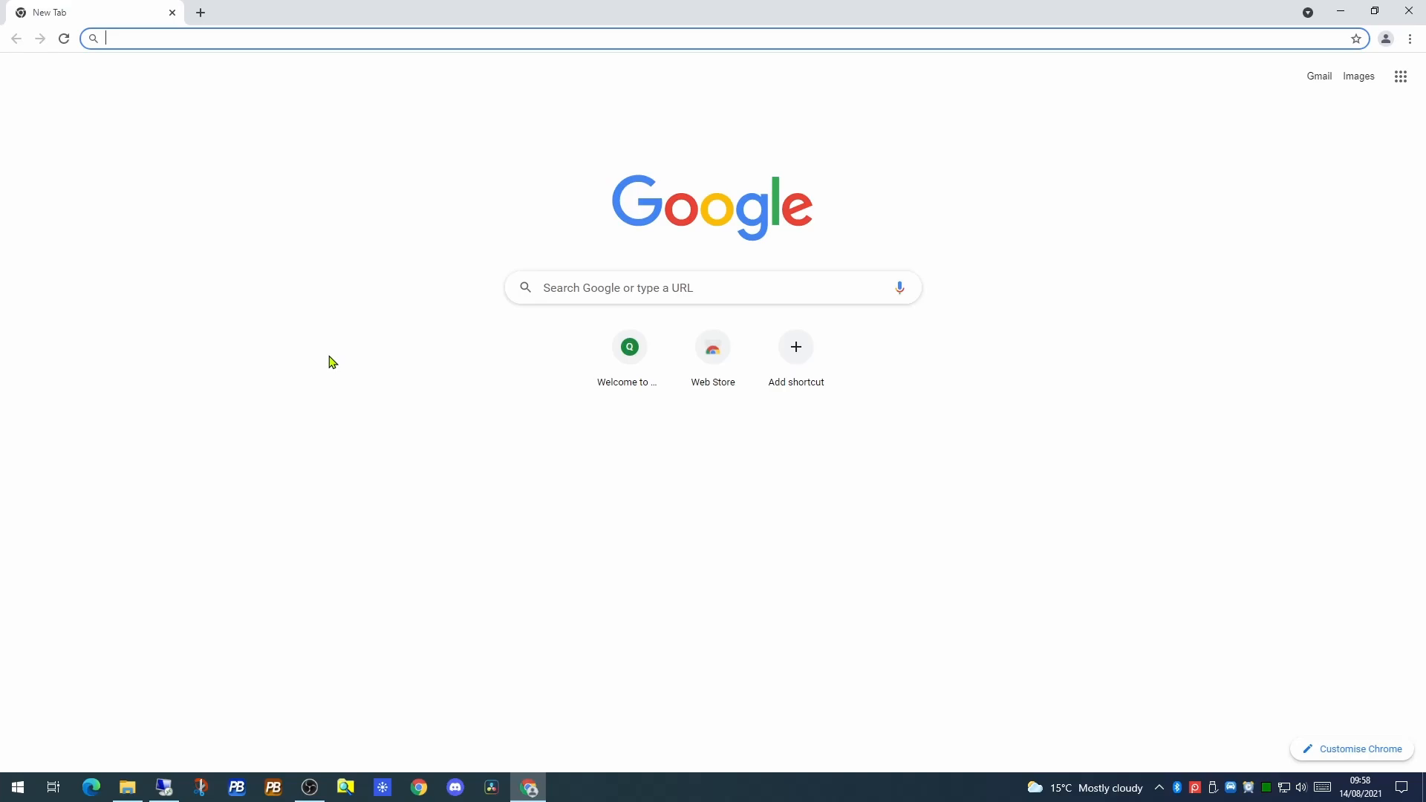
text(http:)
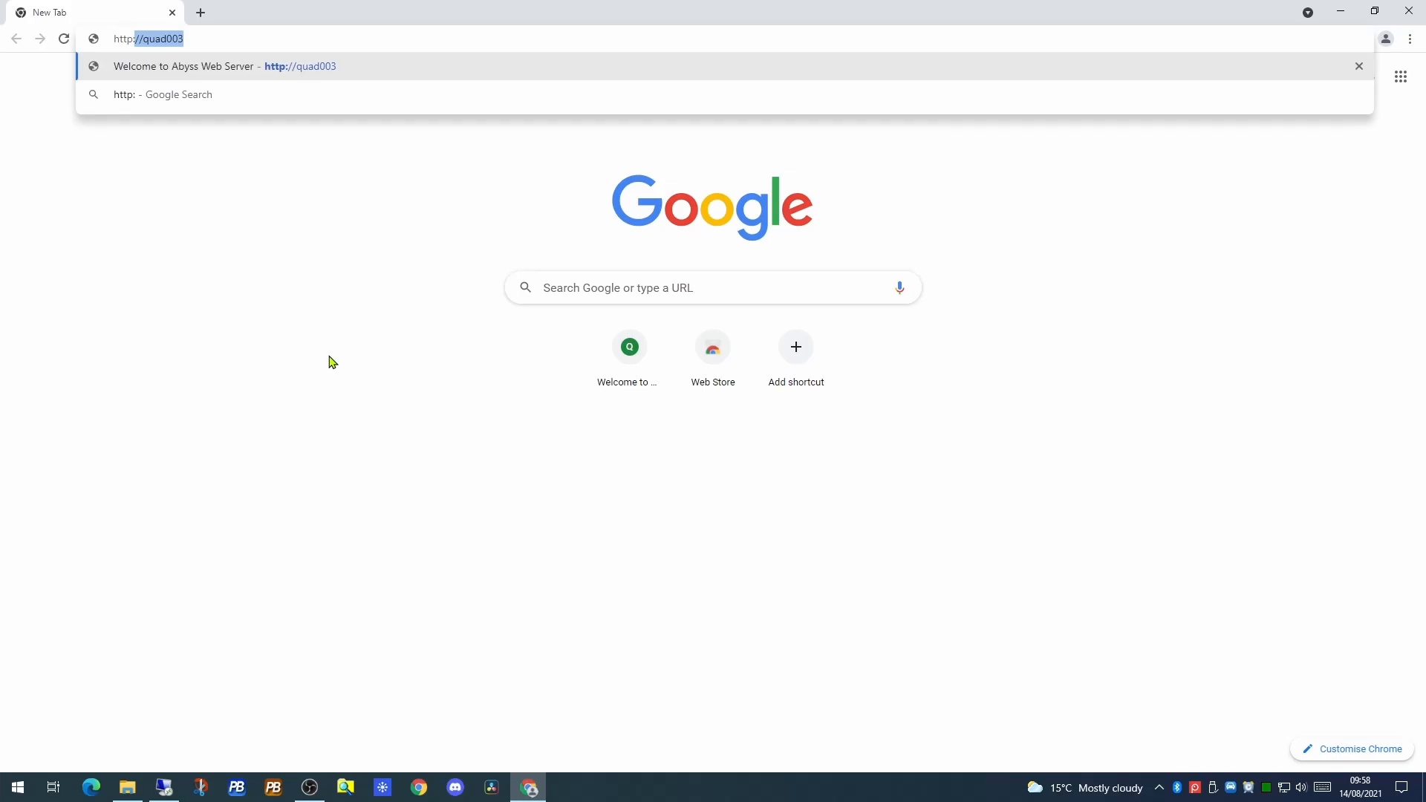
text(//quad003)
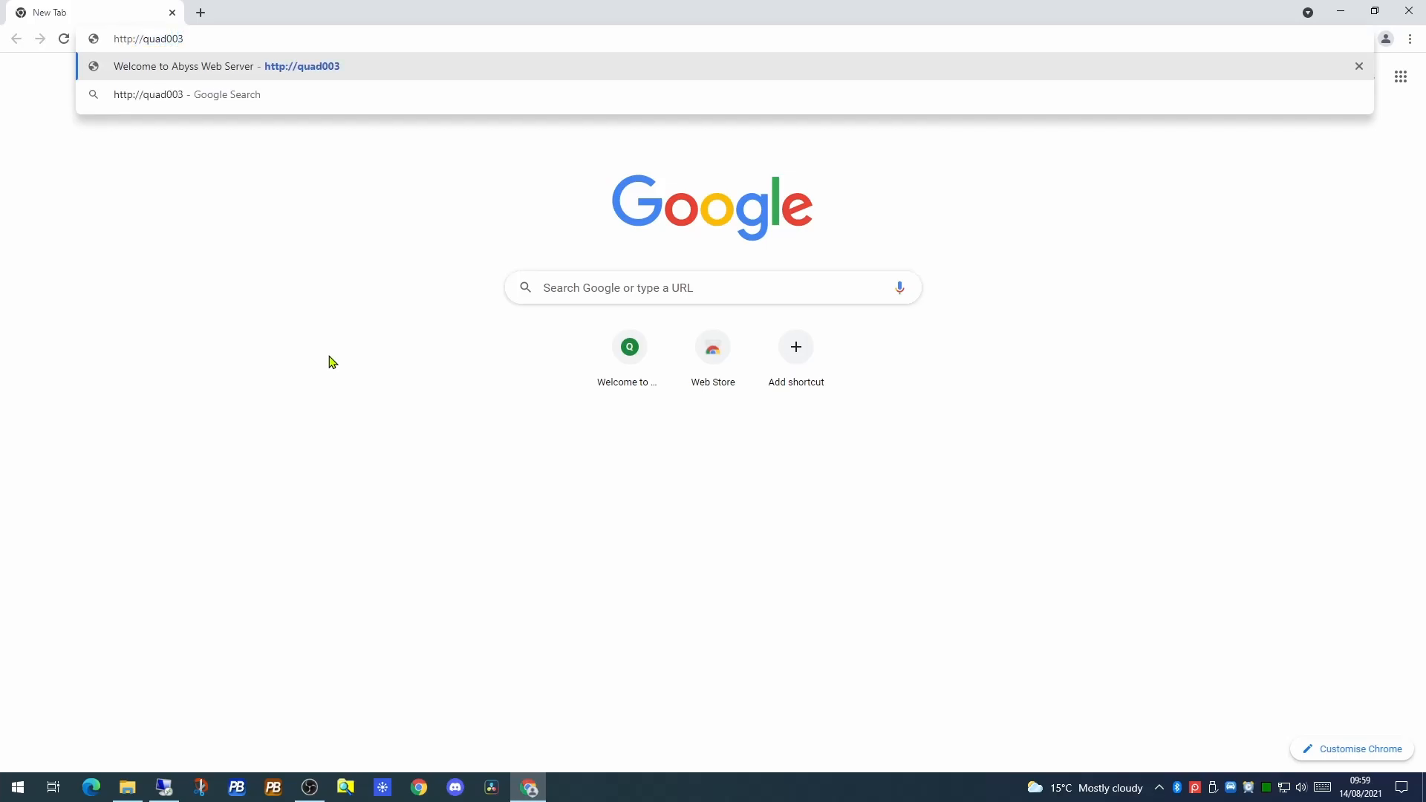
key(Return)
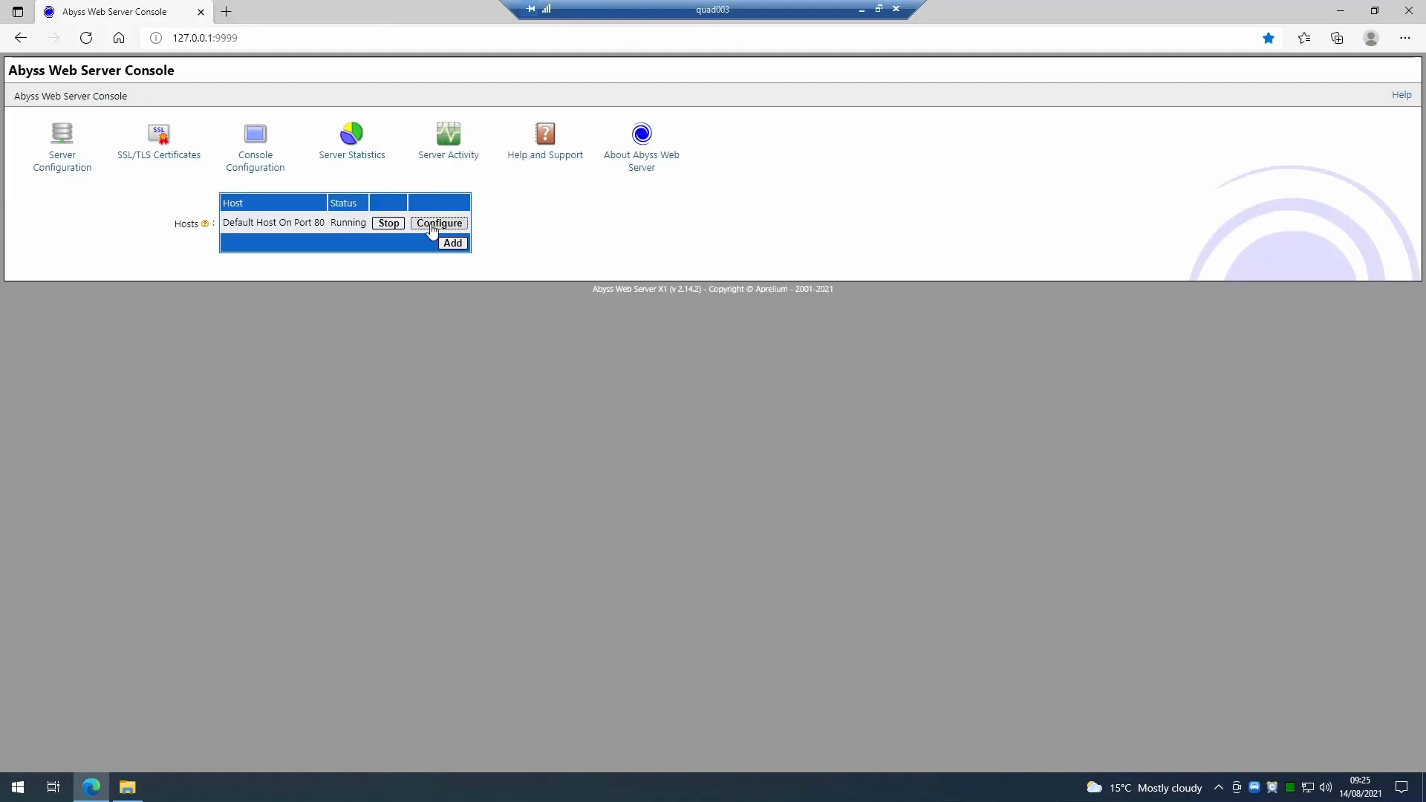
Open the General settings of the default host on port 80 and browse the Abyss htdocs folder and C:\Website in File Explorer.
click(432, 230)
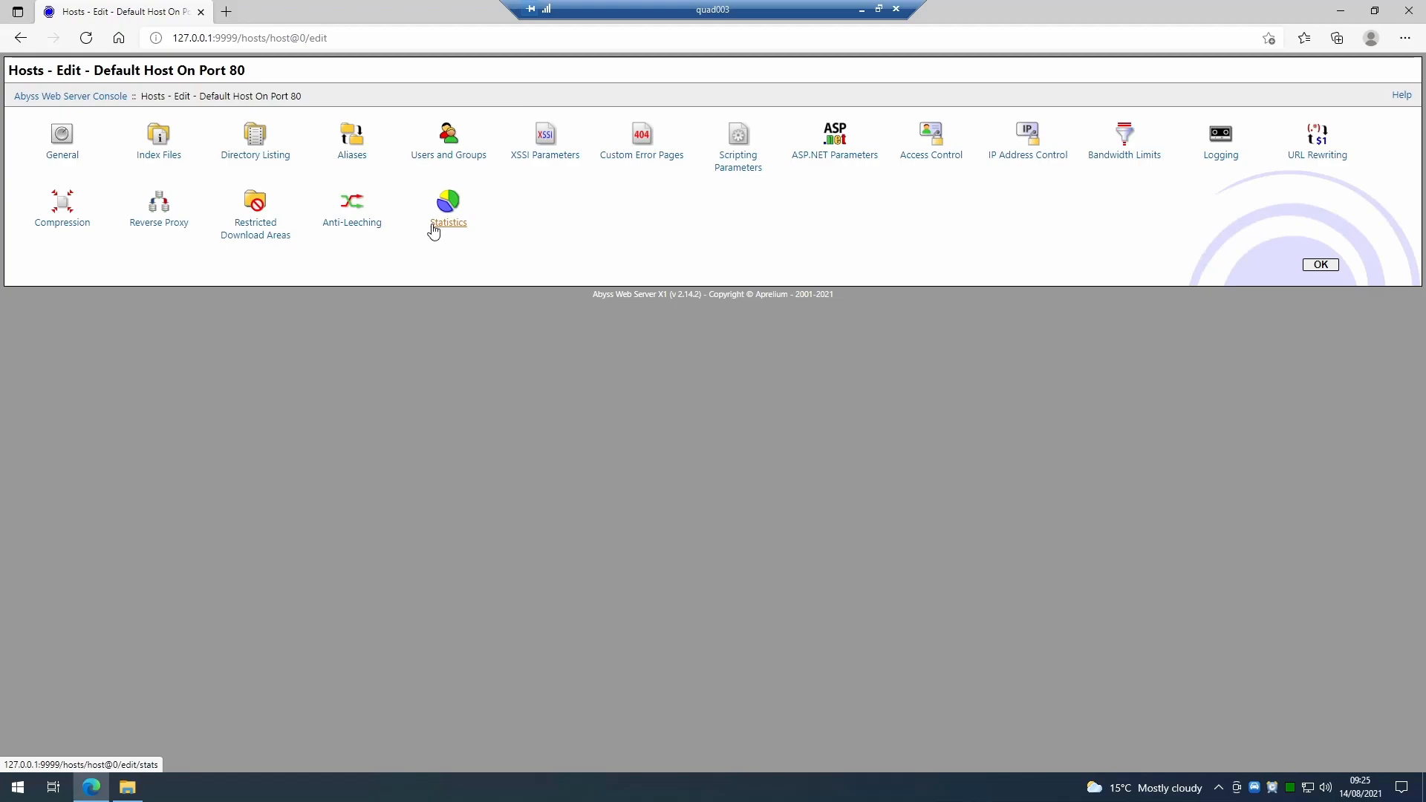
click(63, 144)
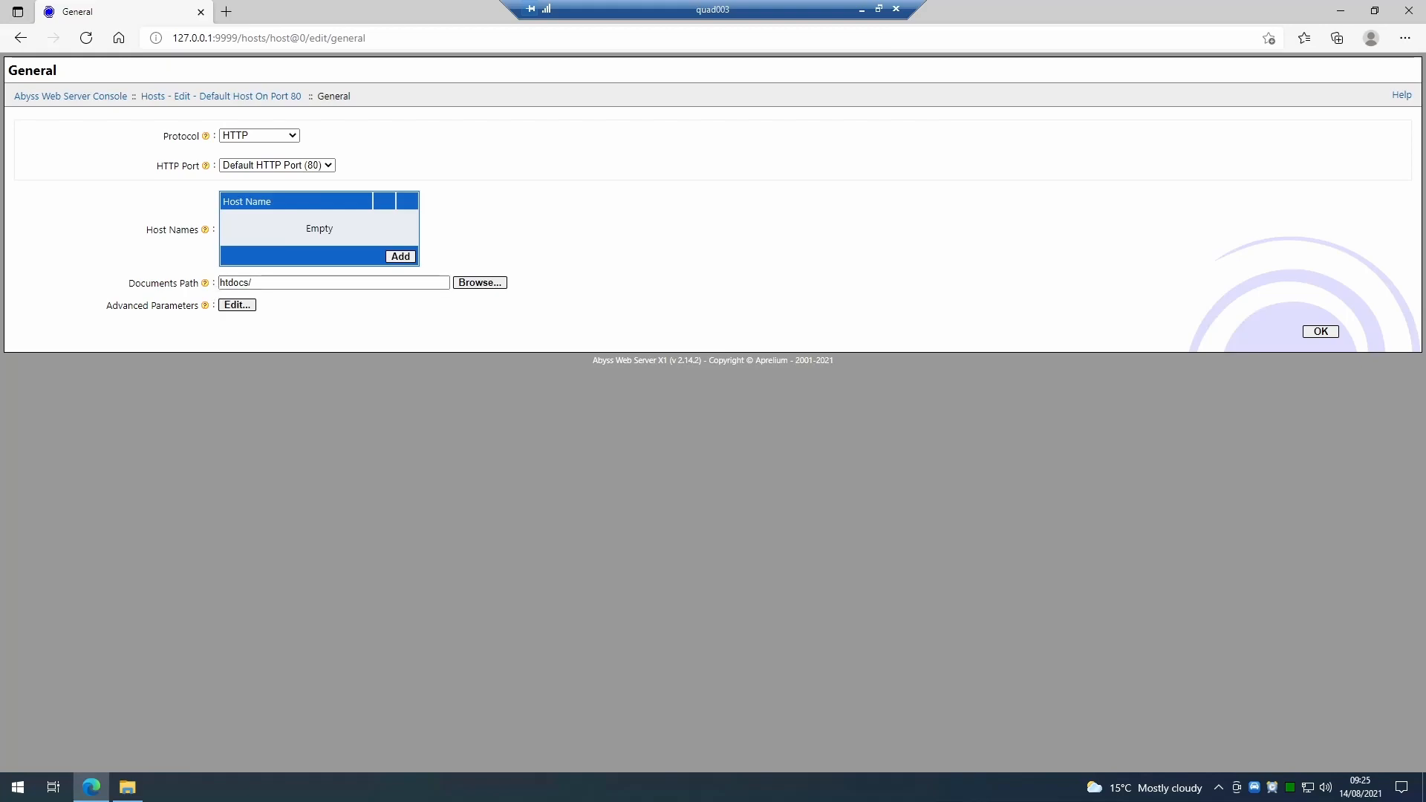
click(121, 793)
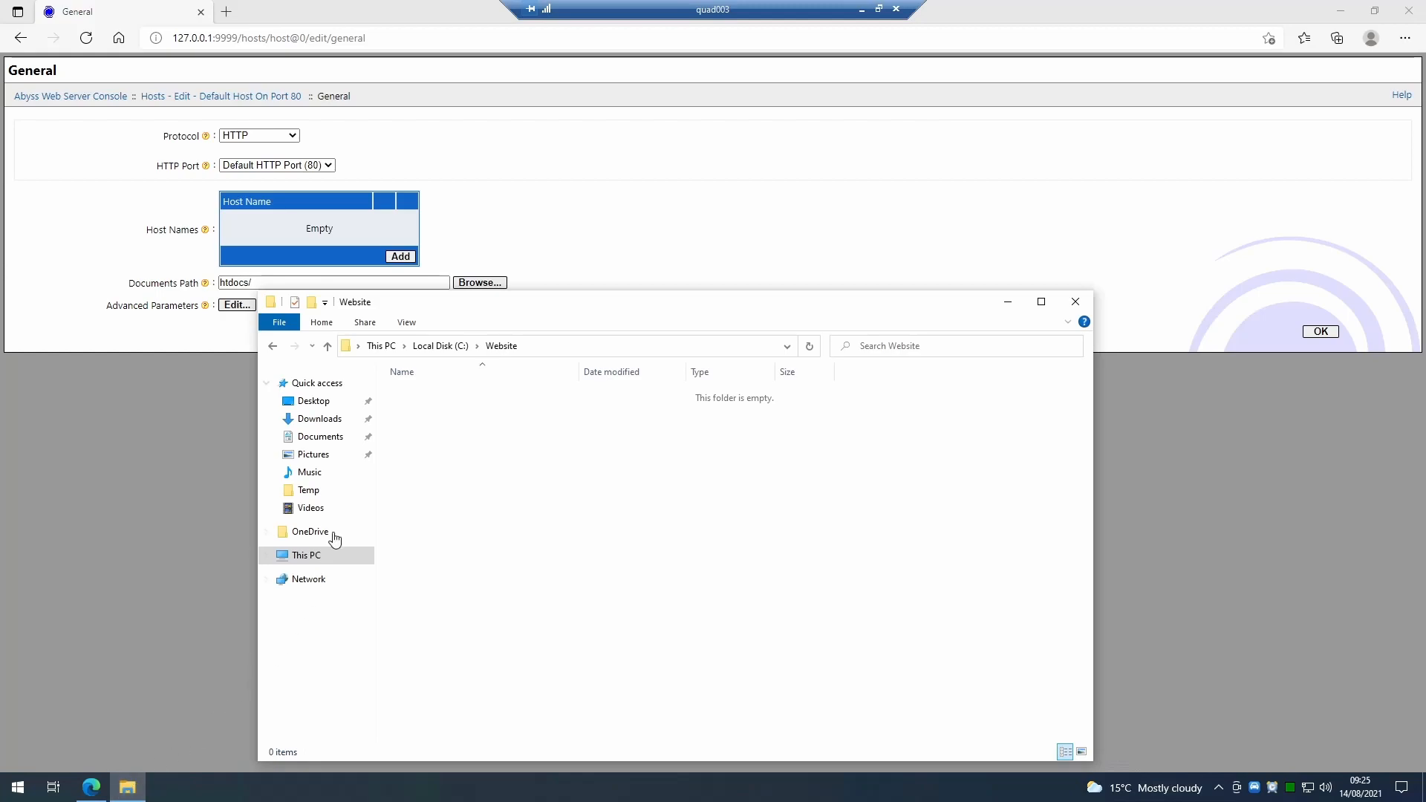
click(444, 346)
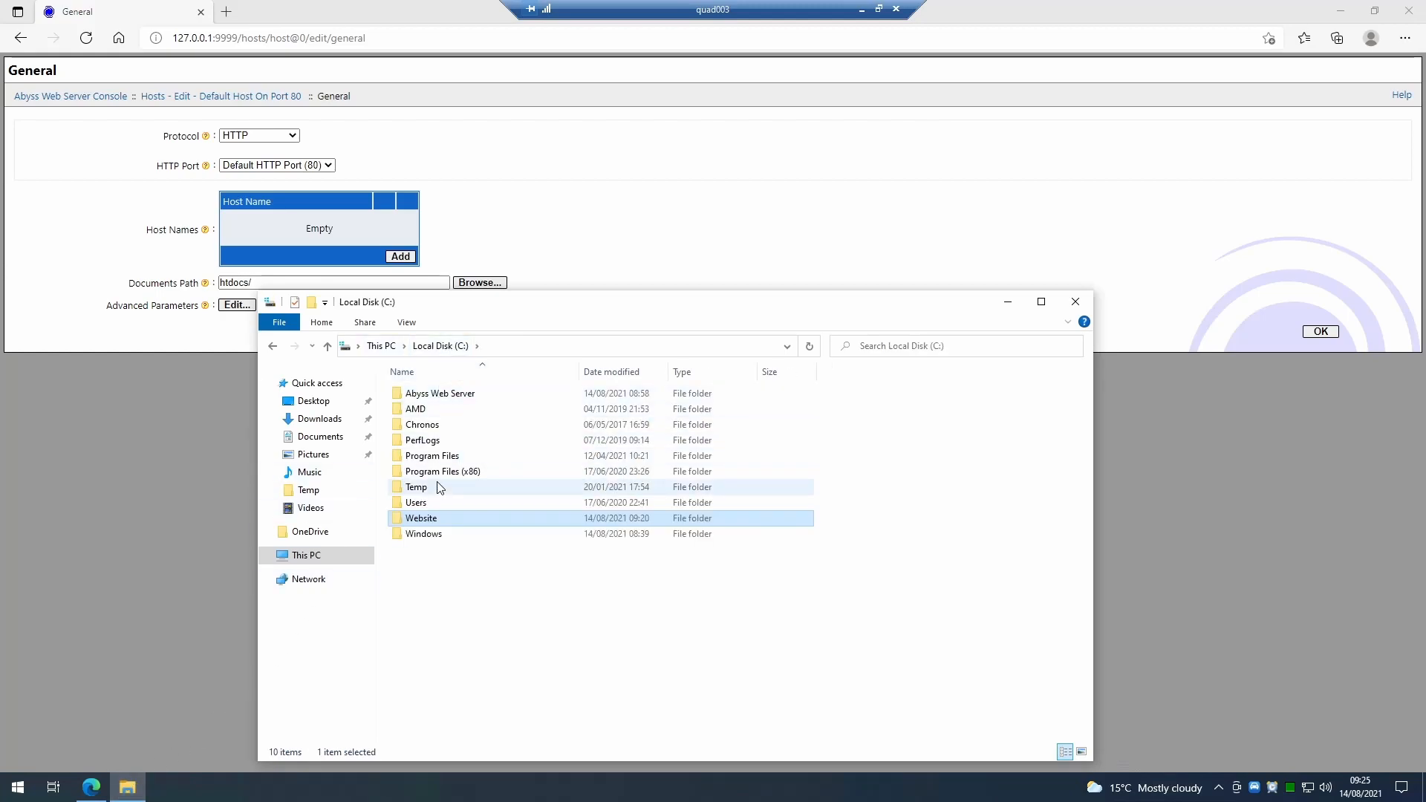
double_click(437, 401)
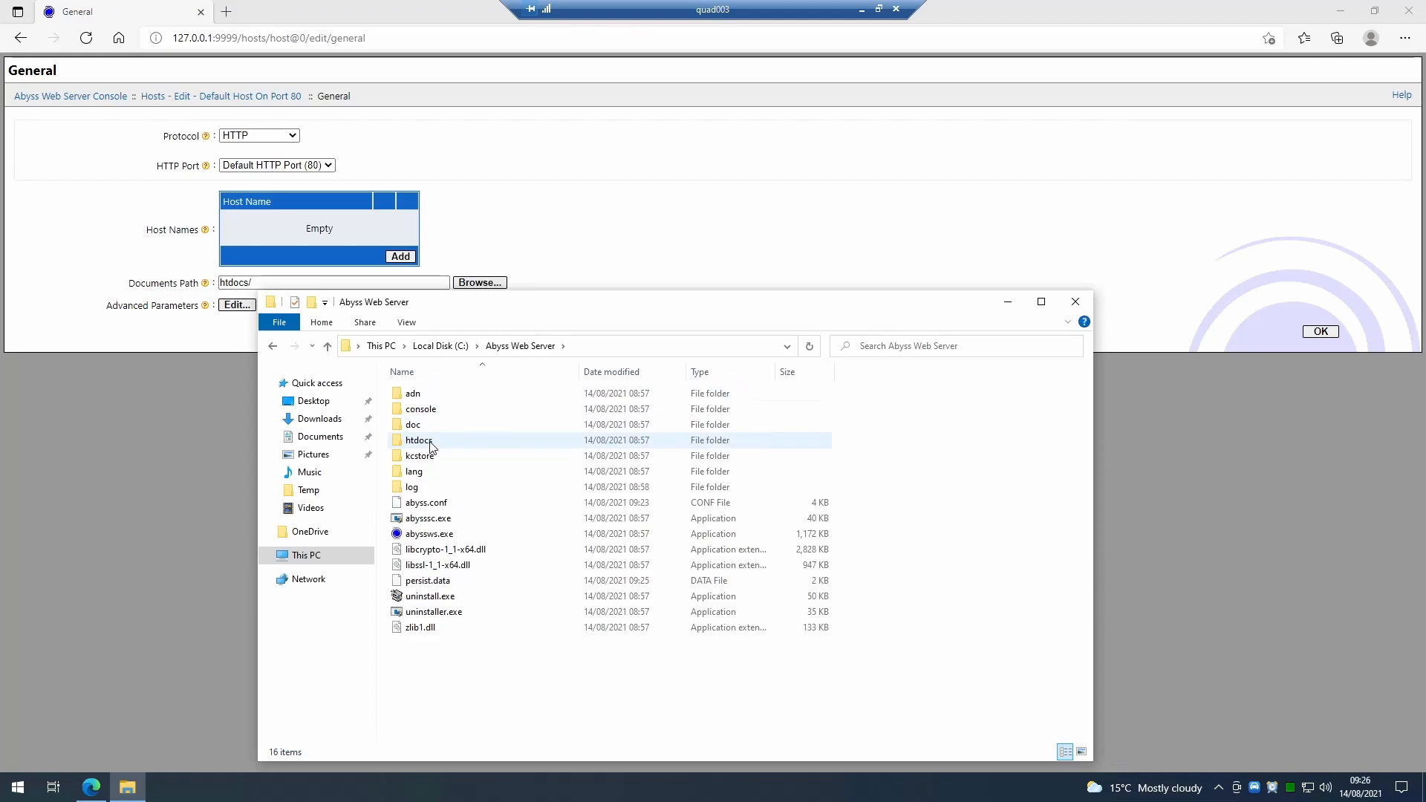
double_click(429, 444)
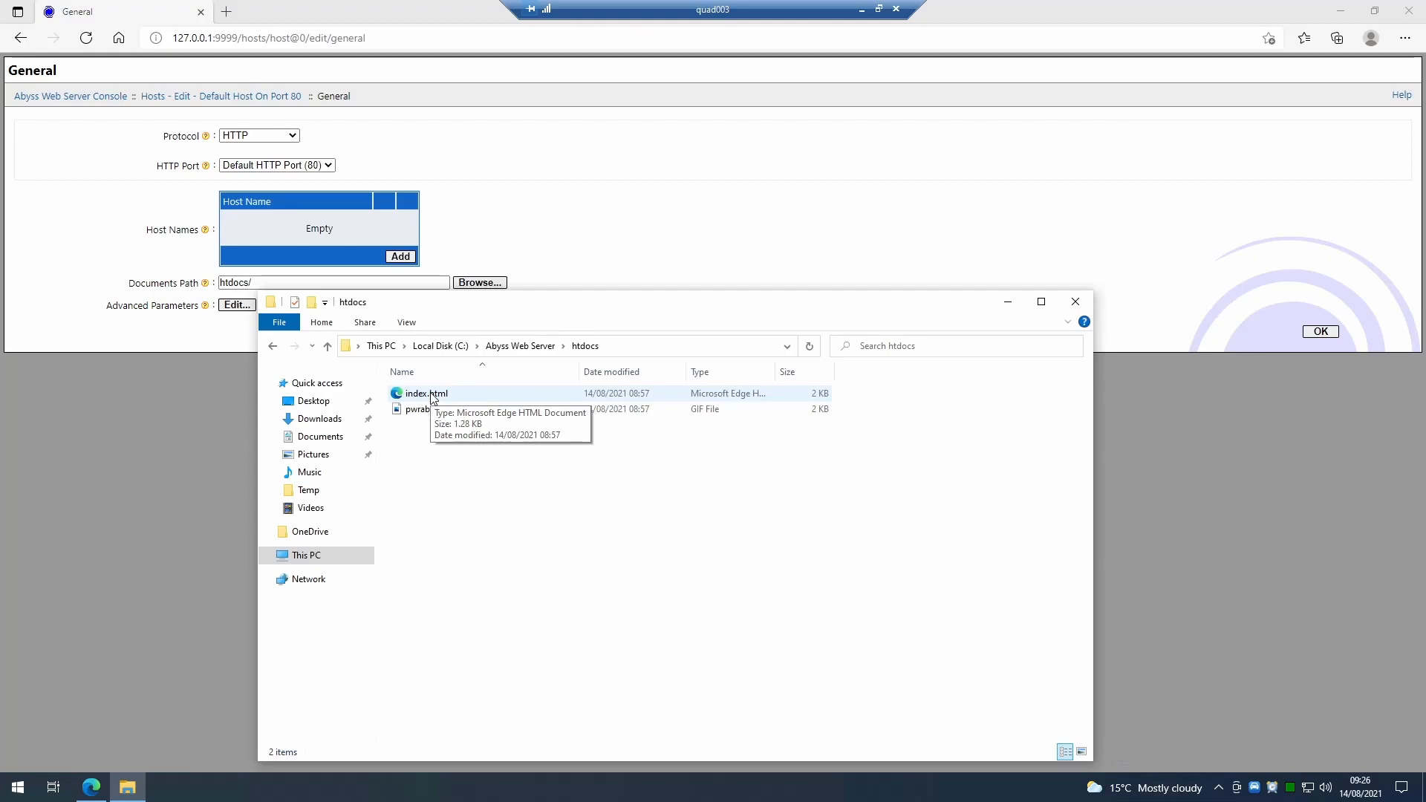
key(alt+Up)
key(alt+Up)
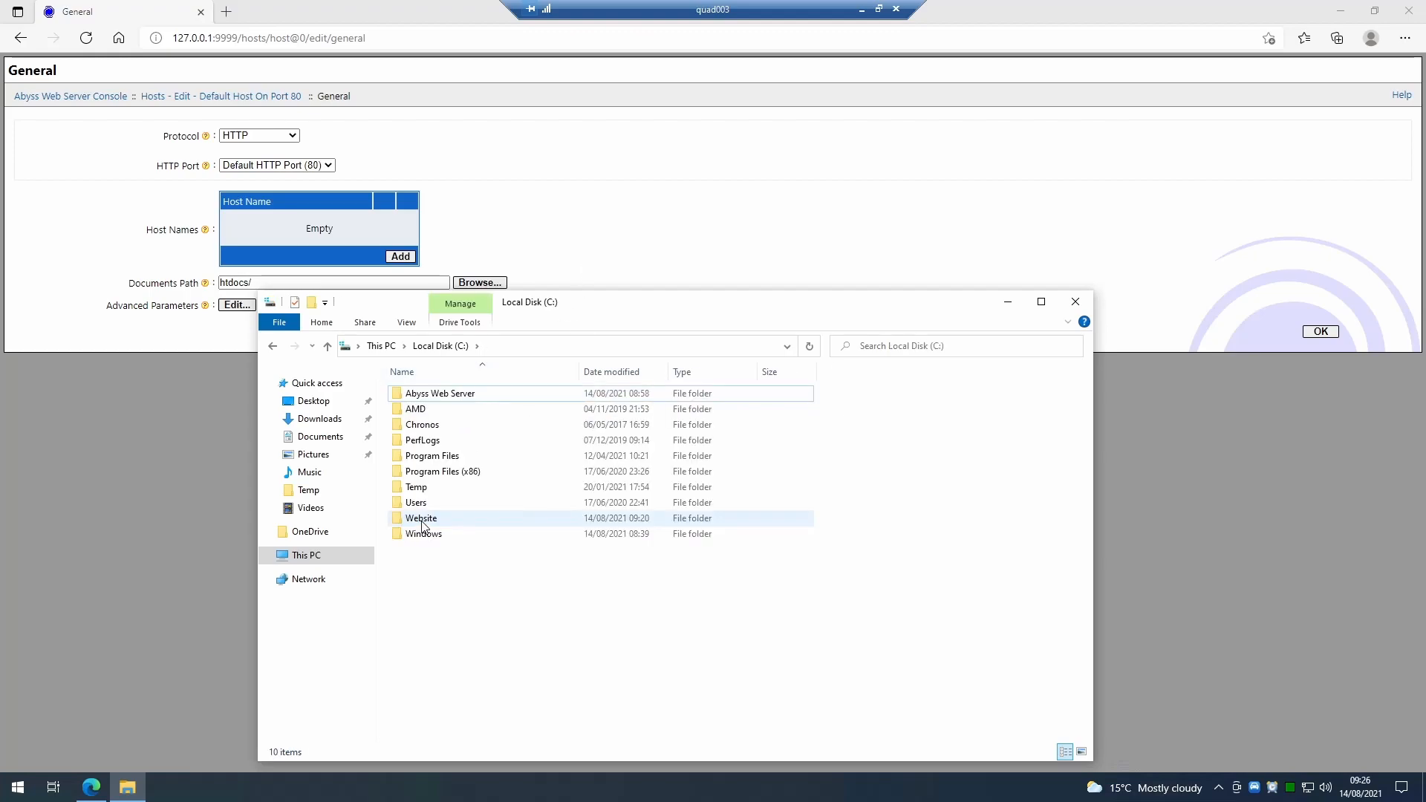
double_click(445, 525)
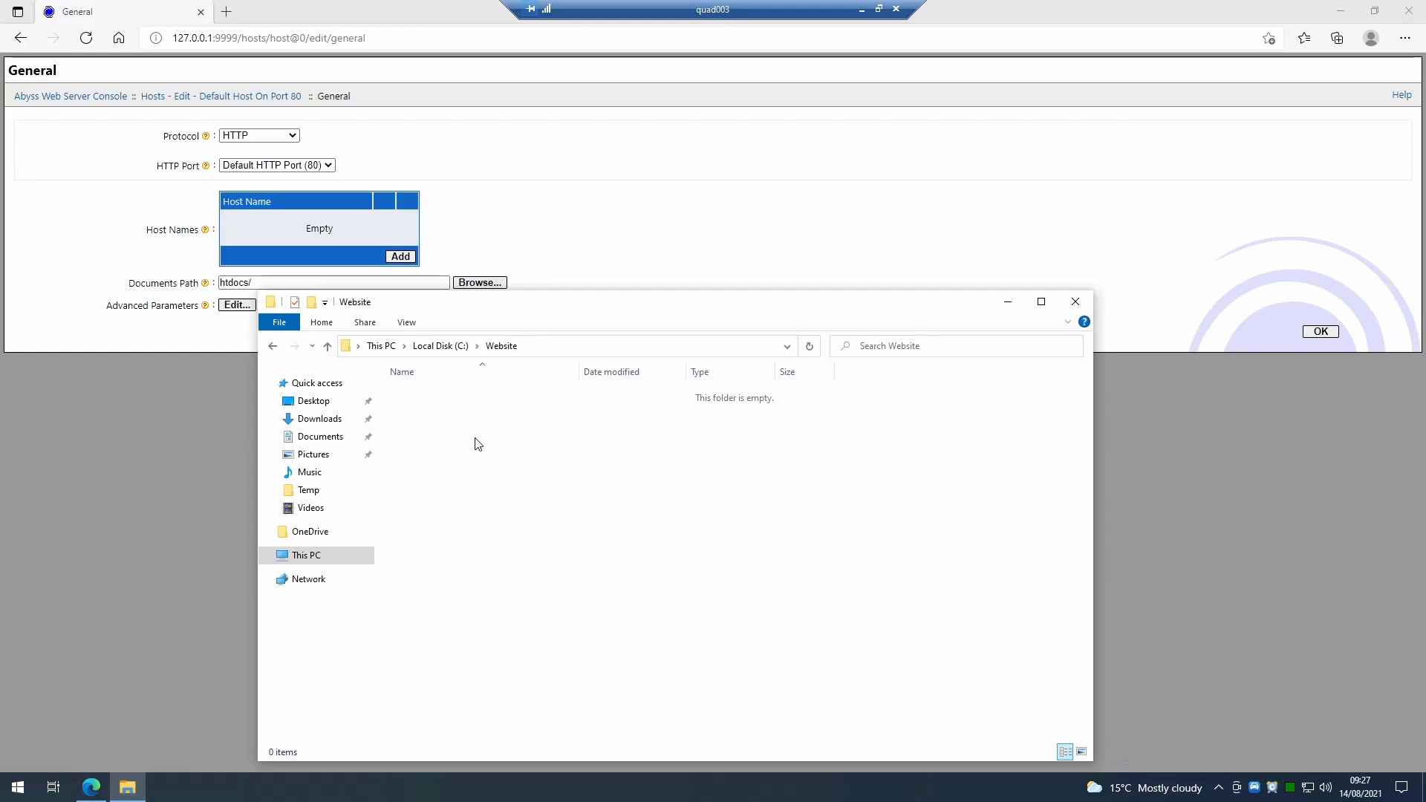
Create a new text document named Index in the C:\Website folder.
right_click(487, 466)
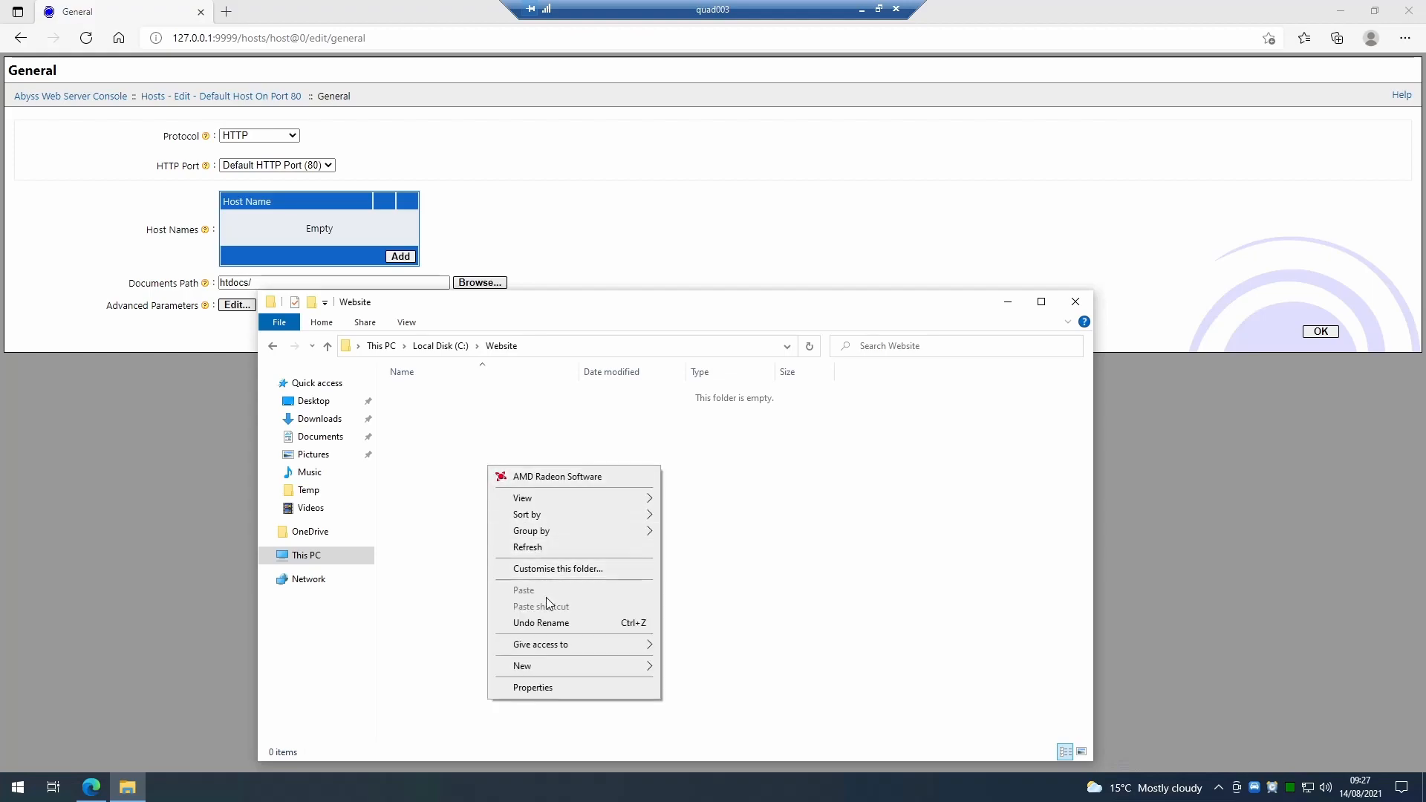
mouse_move(552, 672)
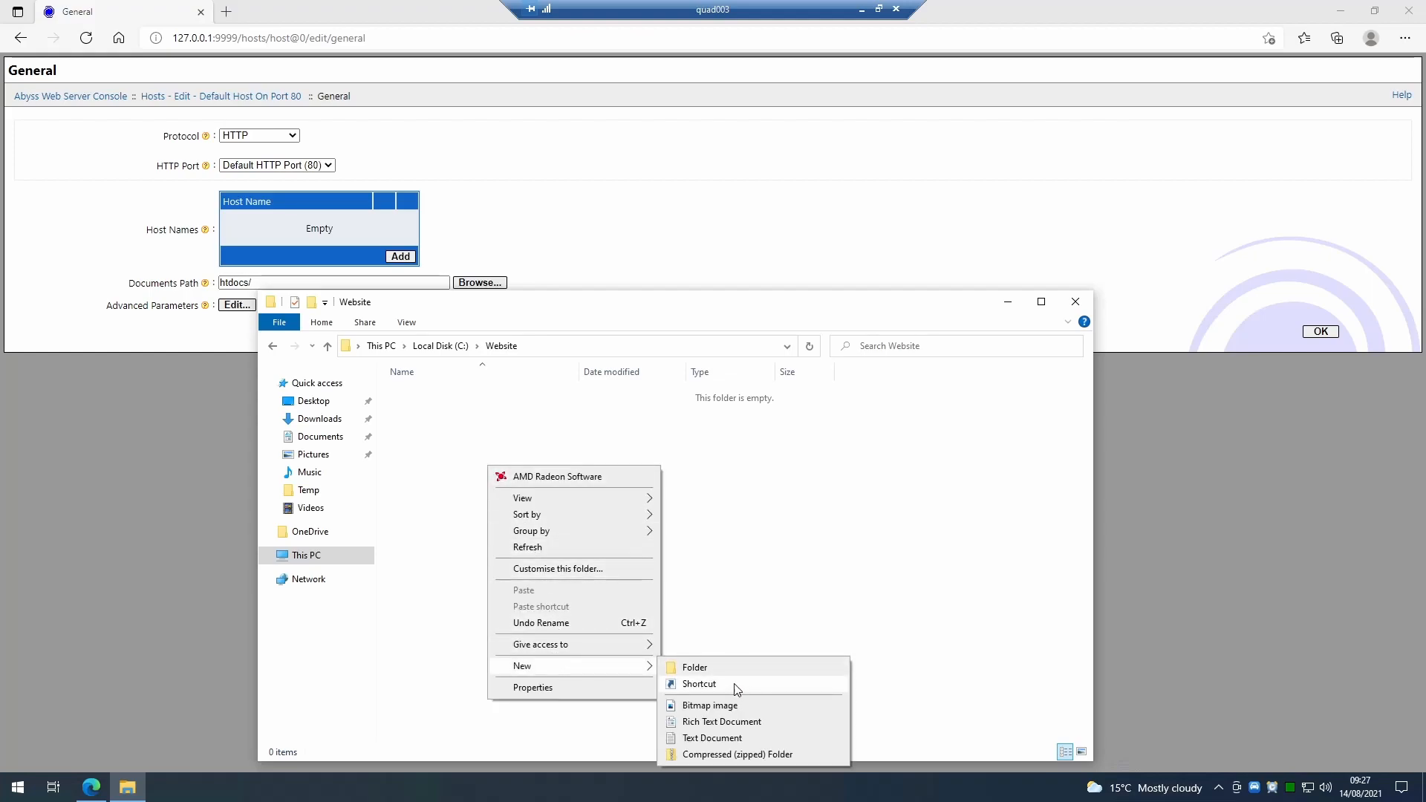
click(722, 741)
text(Index)
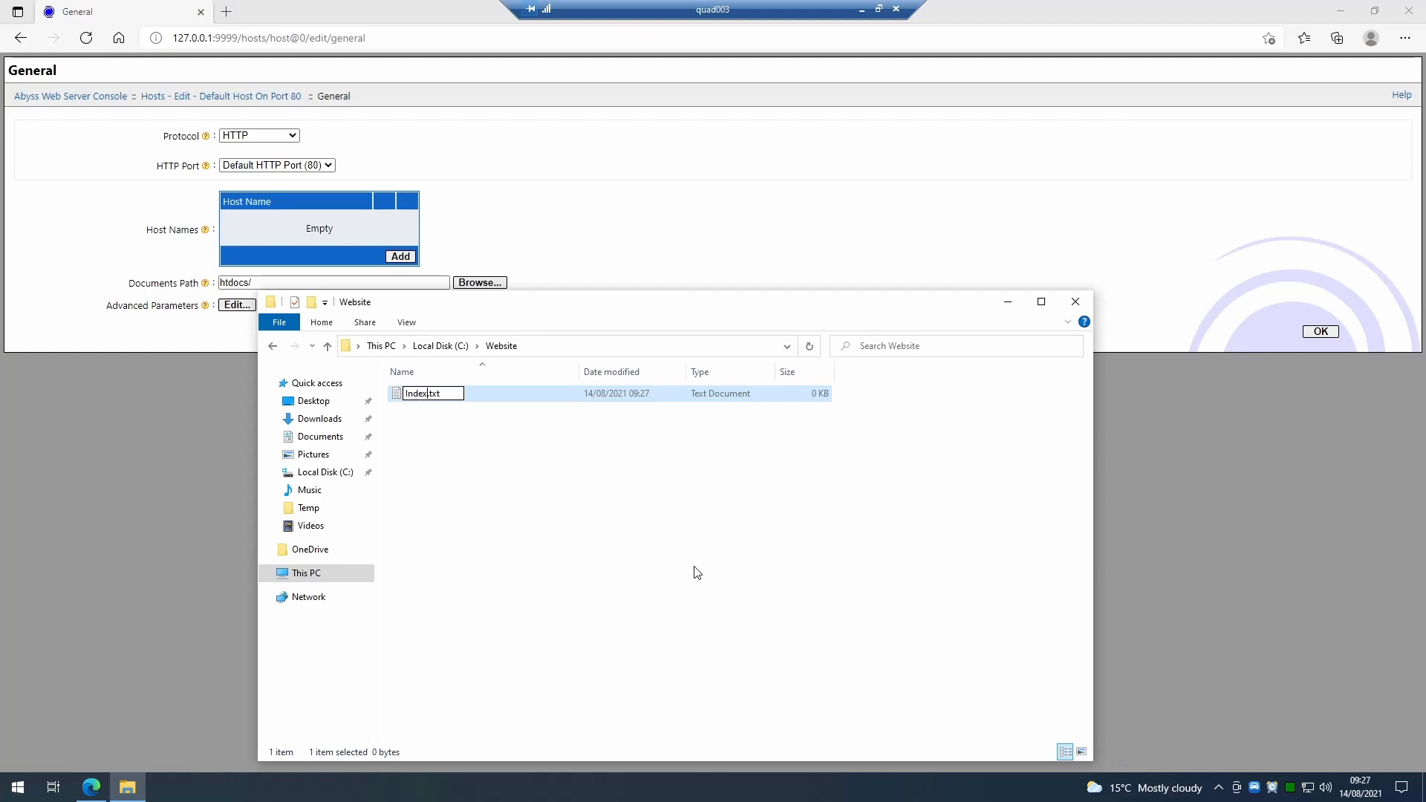
key(Return)
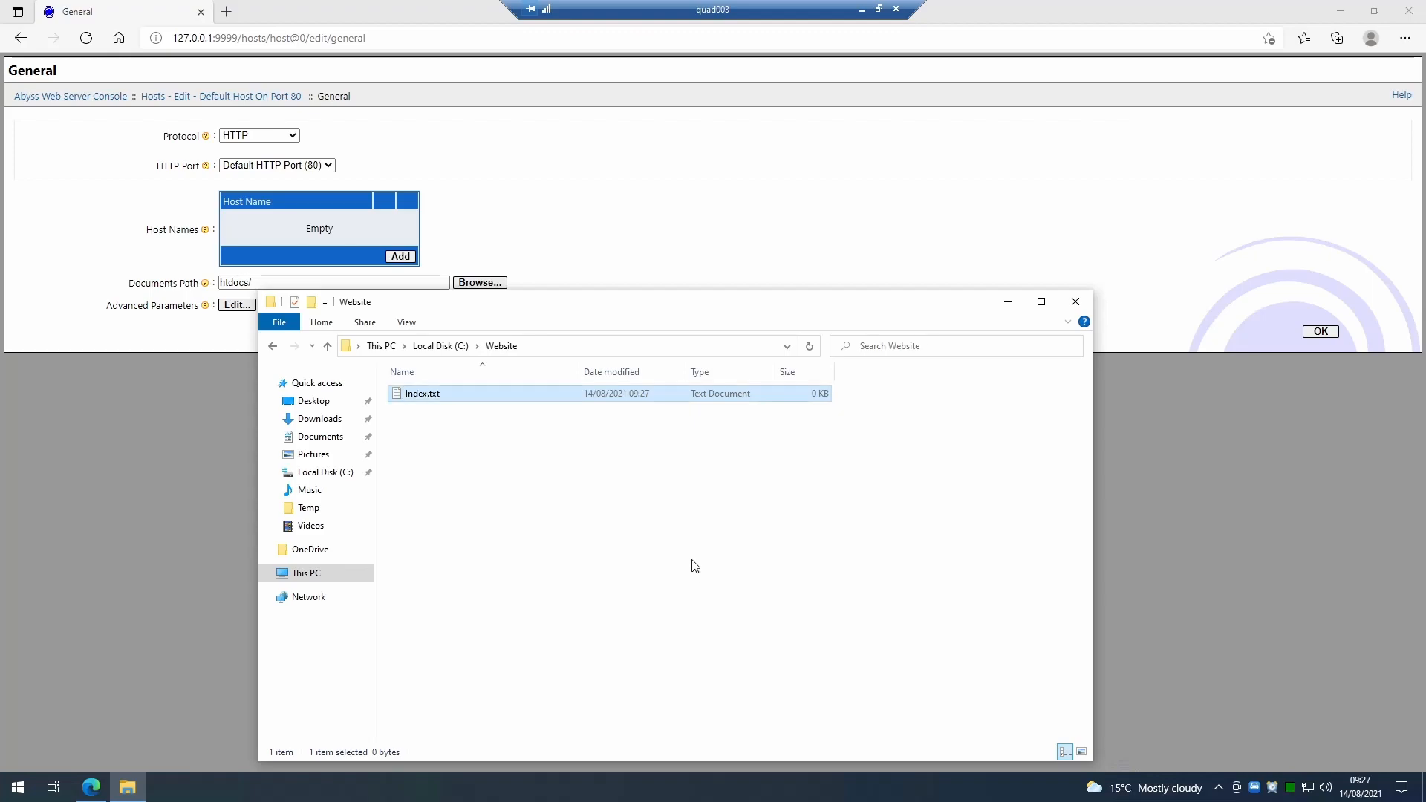
Open Index.txt in Notepad and write opening and closing <html> and <body> tags with blank lines between.
double_click(437, 395)
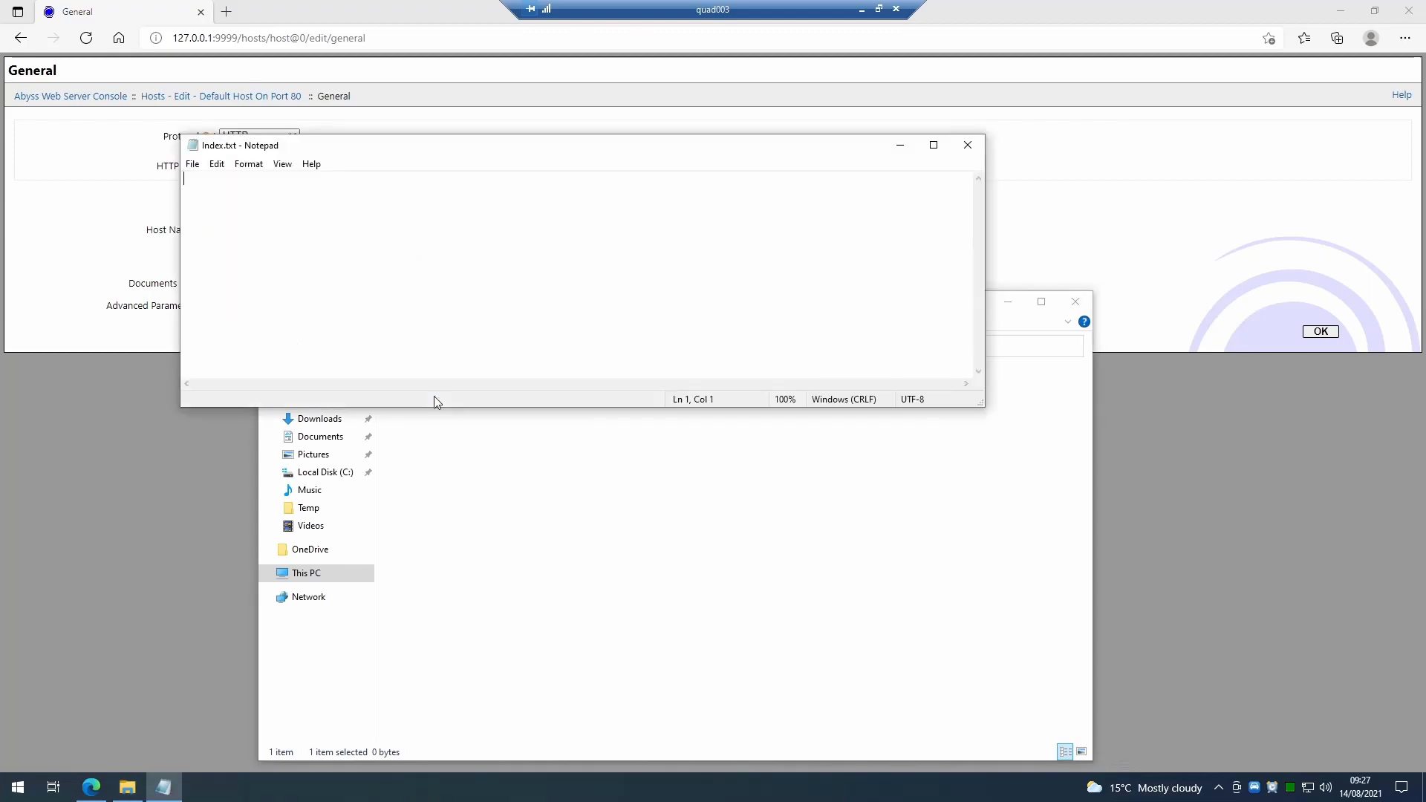
drag(516, 152, 937, 326)
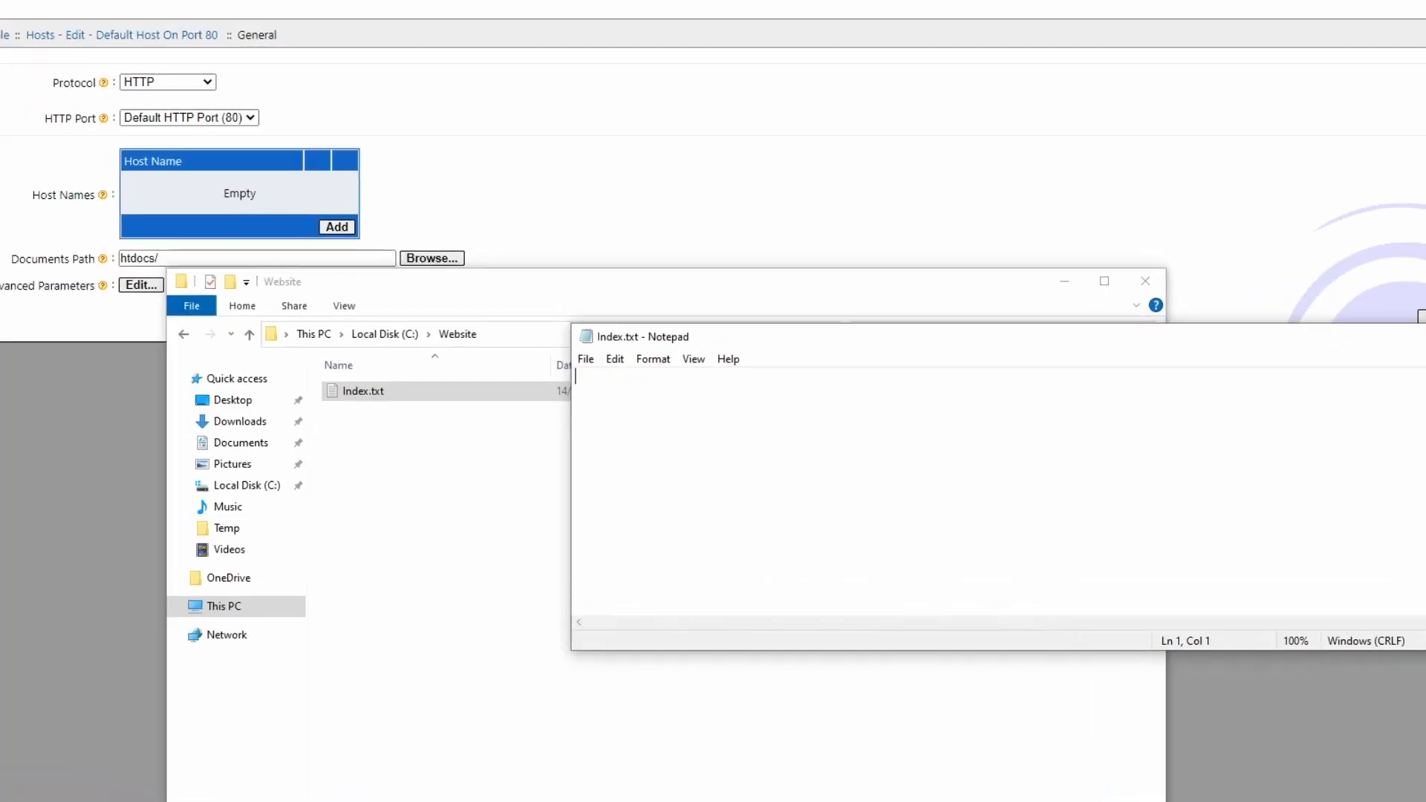
text(<)
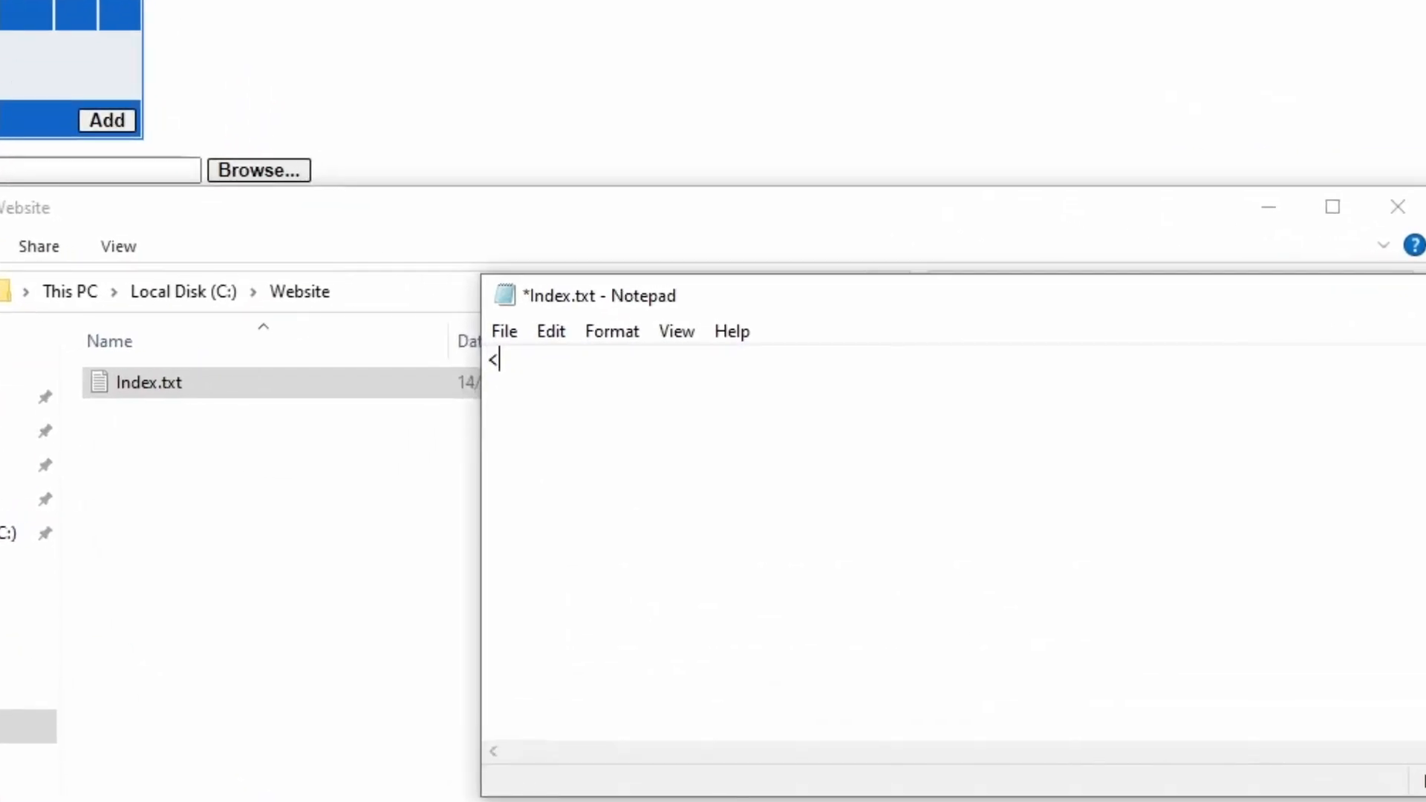
text(html>)
key(Return)
key(Return)
text(</html>)
key(Up)
text(<body>)
key(Return)
text(</body>)
key(Up)
key(Return)
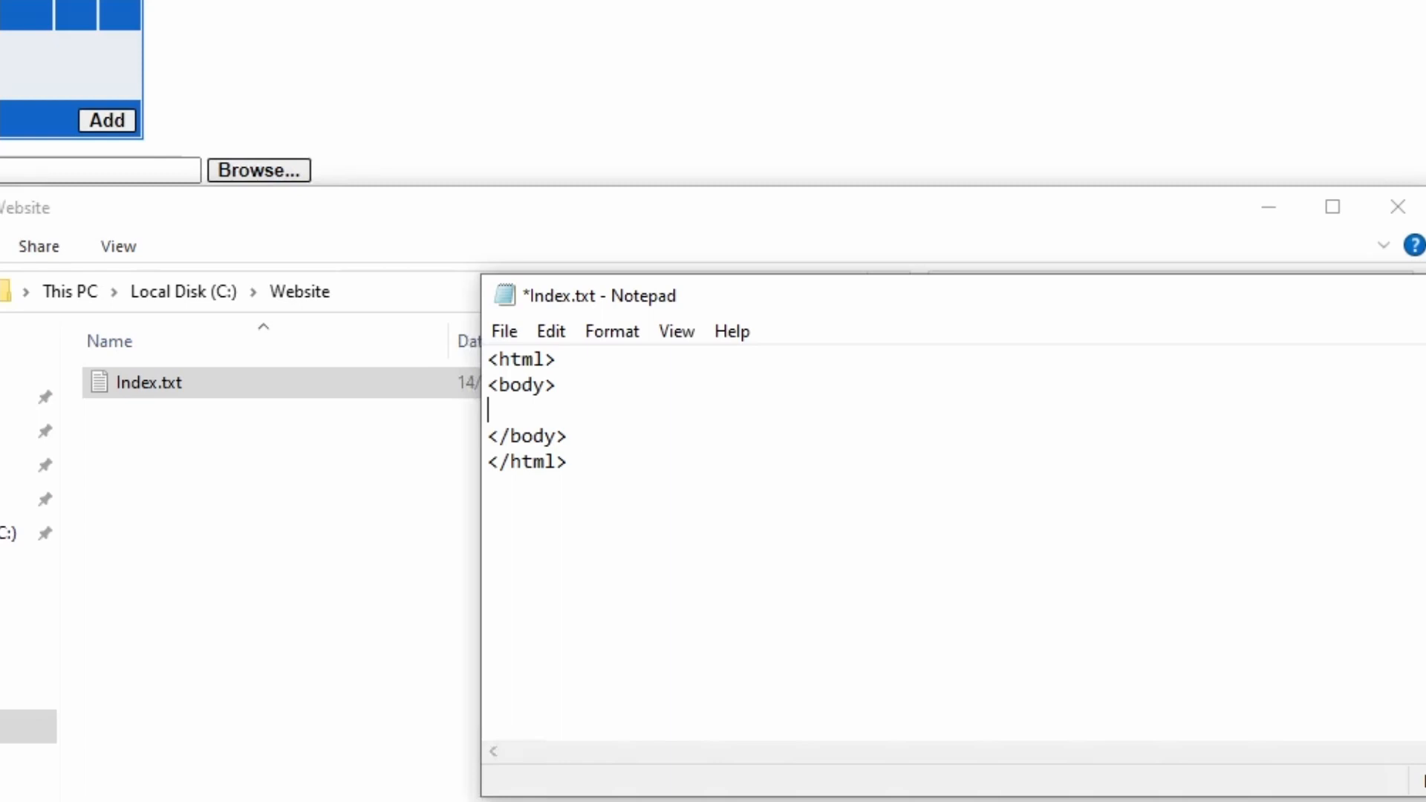
key(Return)
key(Return)
key(Up)
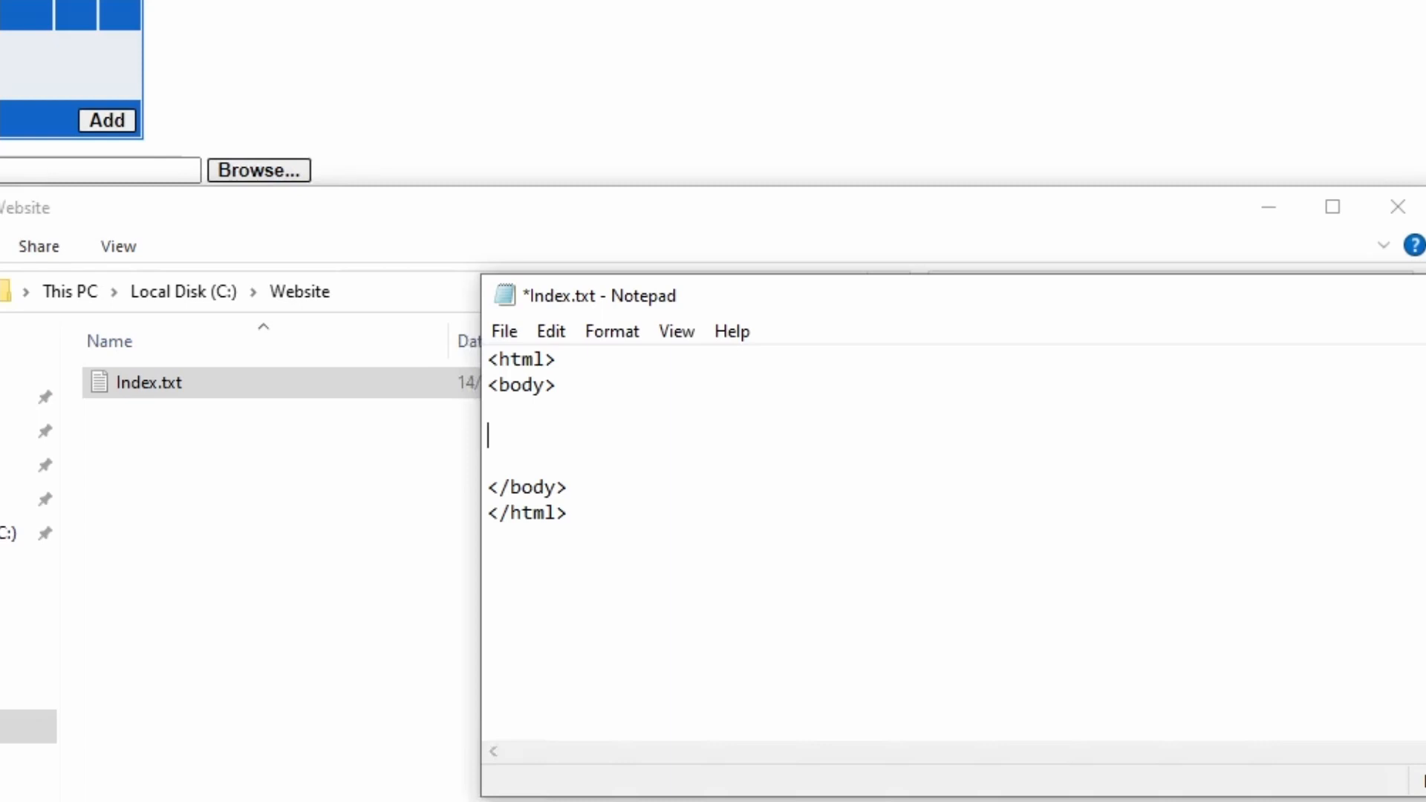
Add a paragraph "<p>Welcome to our web server</p>" inside the body.
text(<p>Welcome to our webserver</p>)
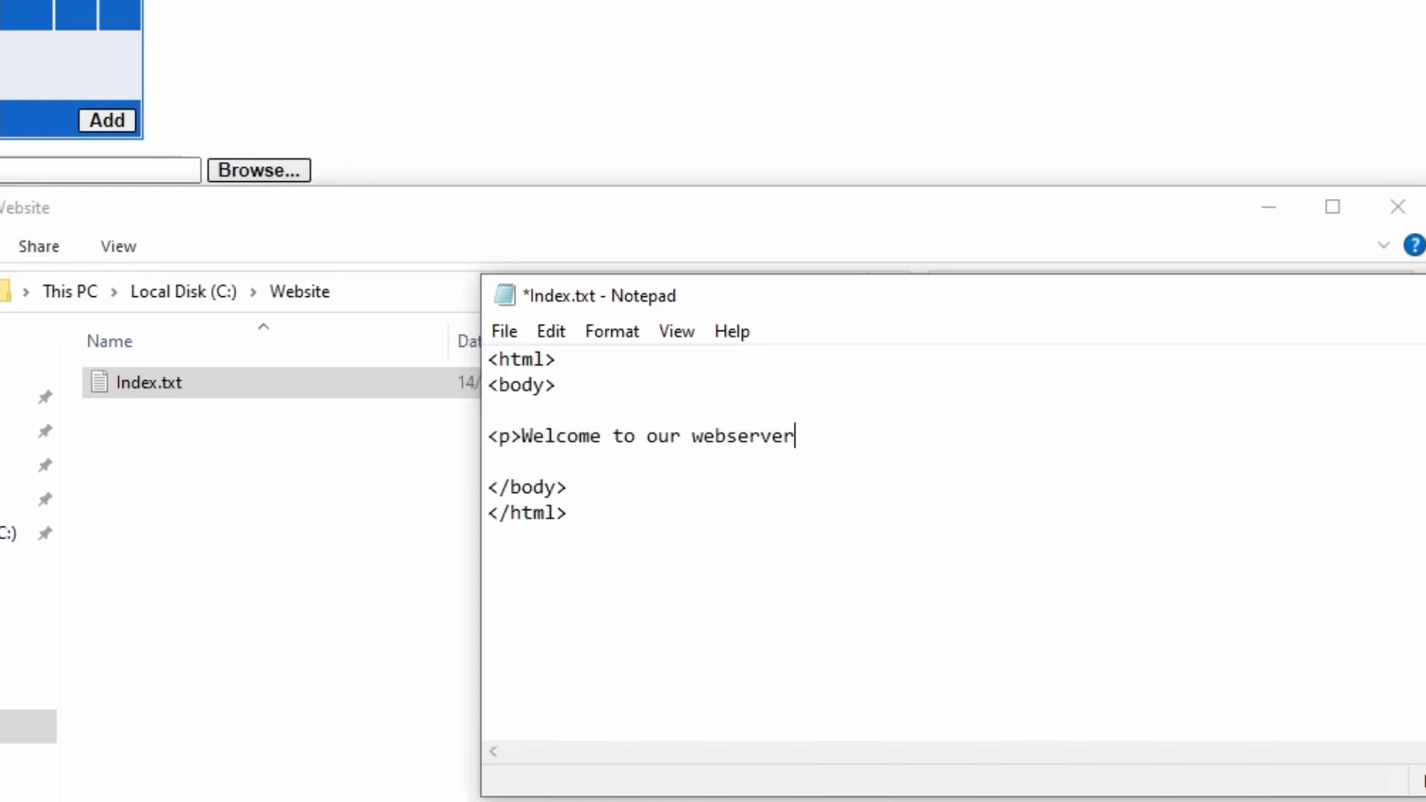
key(Left)
key(Left)
key(Left)
key(Left)
key(Left)
key(Left)
key(Left)
key(Left)
key(Left)
key(Left)
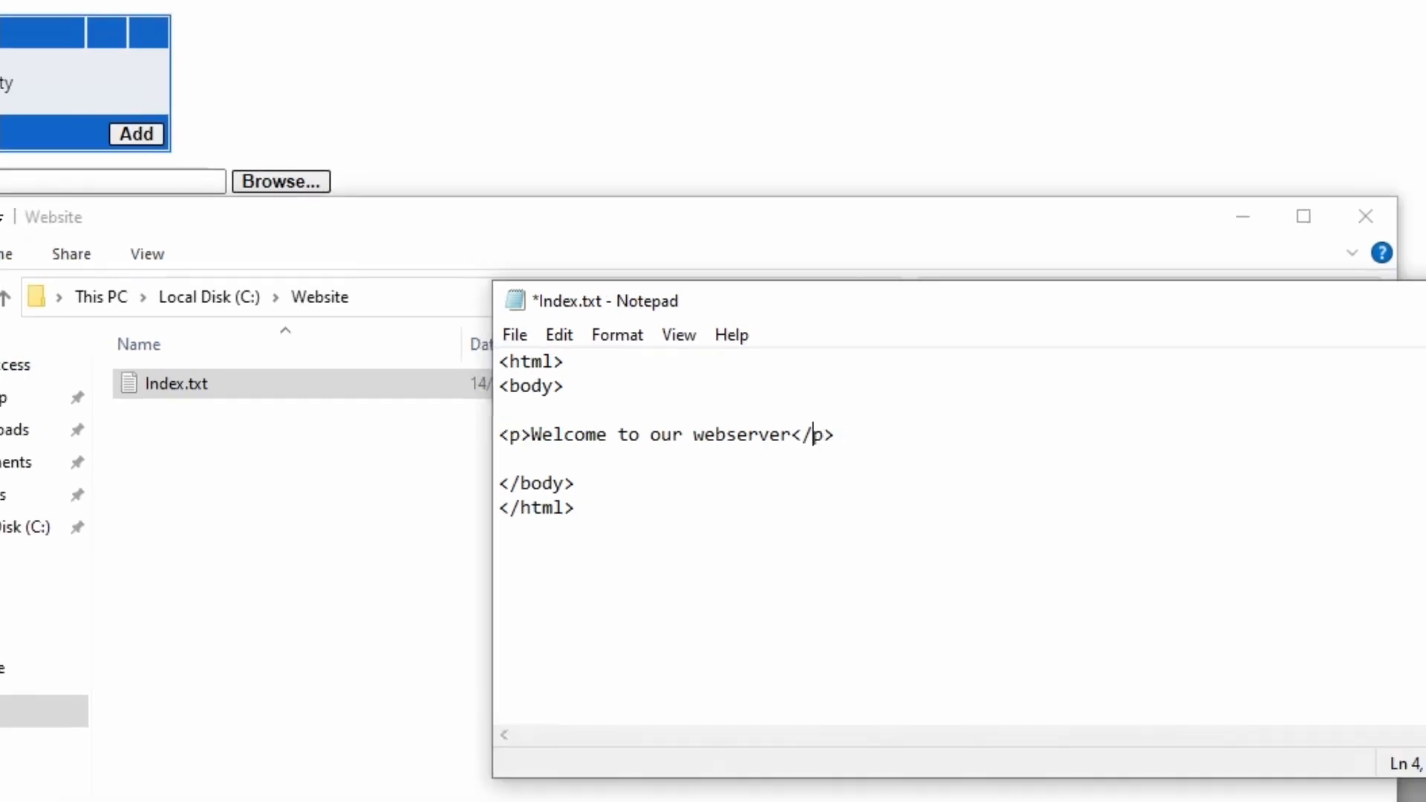
key(End)
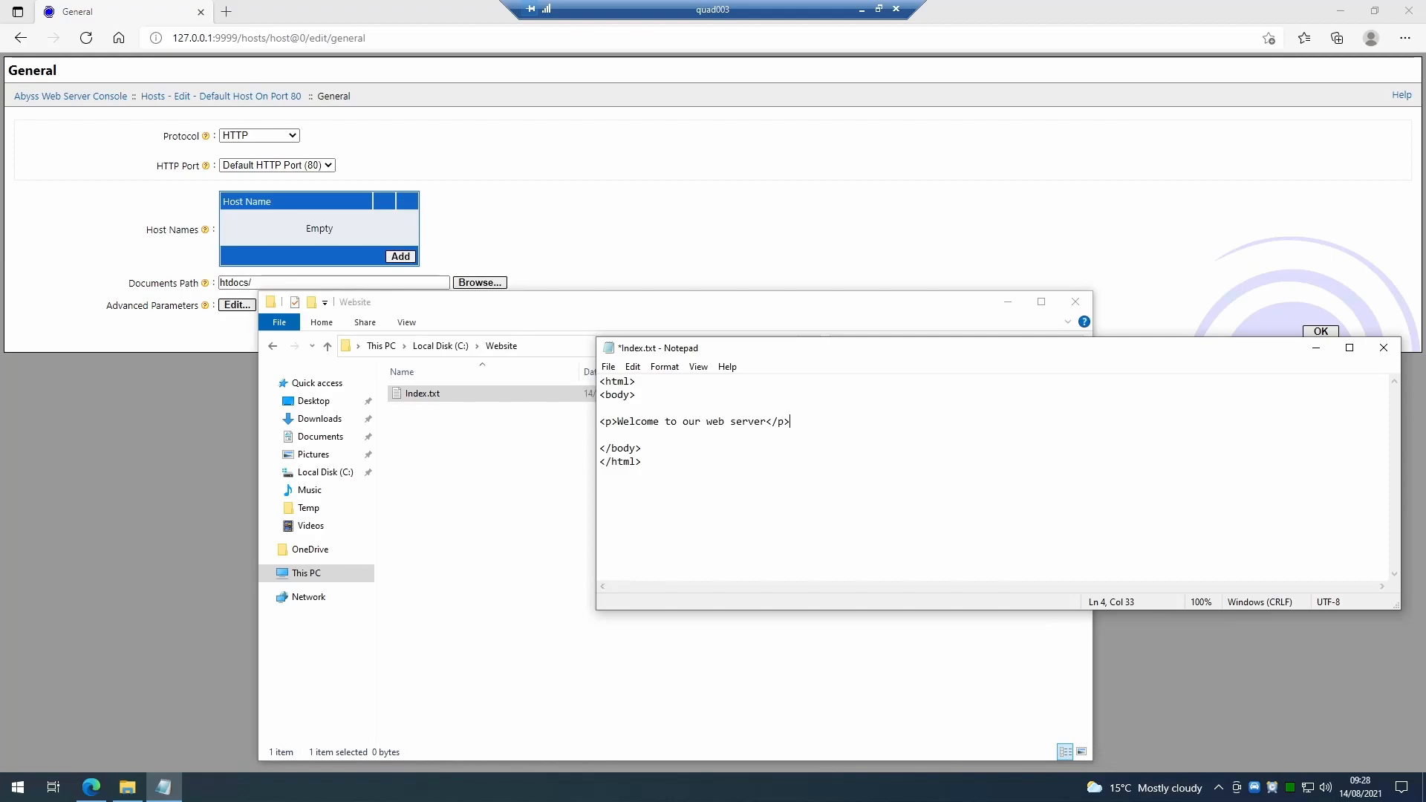
Wrap the paragraph in <h2> and </h2> tags placed on their own lines.
key(Home)
key(Return)
key(Up)
text(<h2>)
text(</h2w)
key(BackSpace)
text(>)
key(Return)
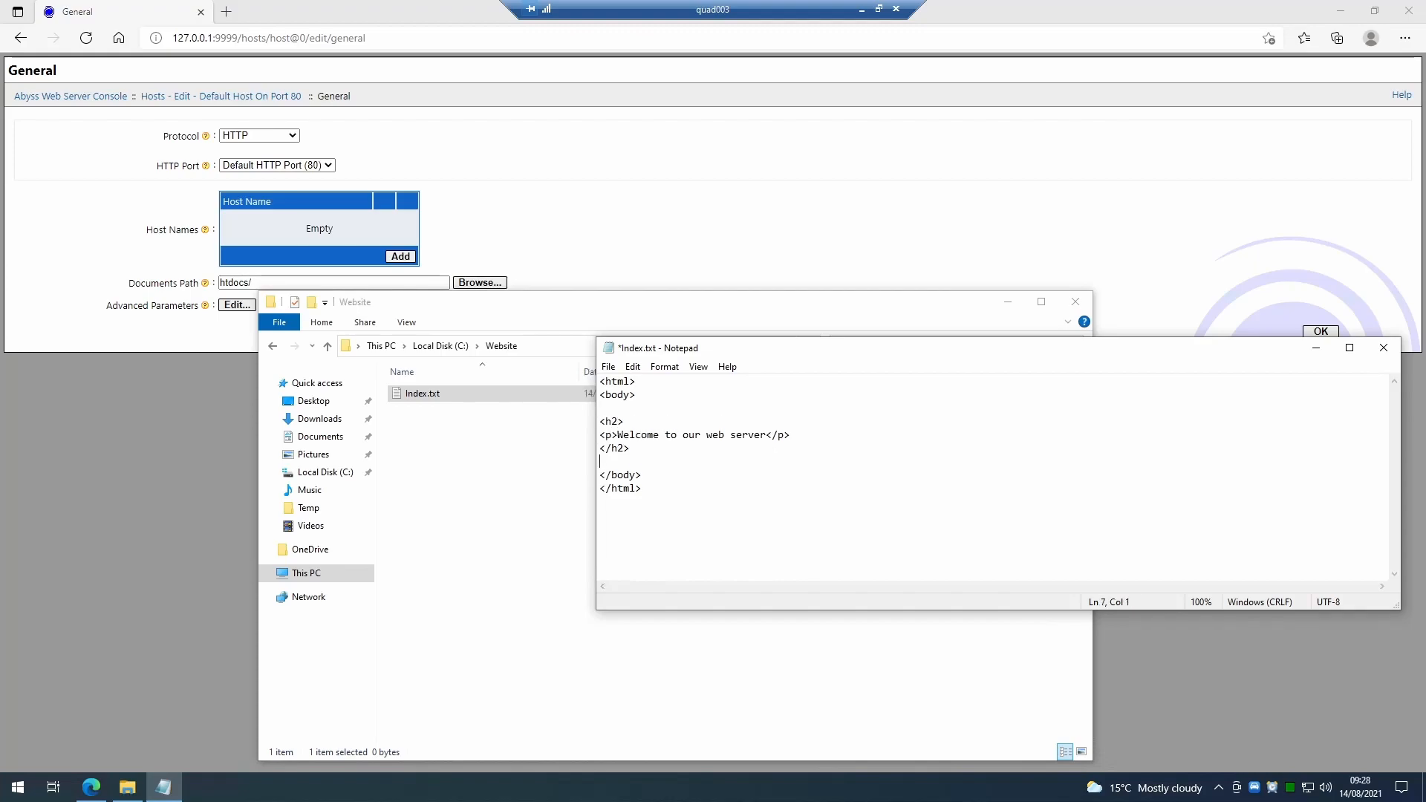
Save the file and close Notepad.
click(609, 367)
click(631, 433)
click(1396, 350)
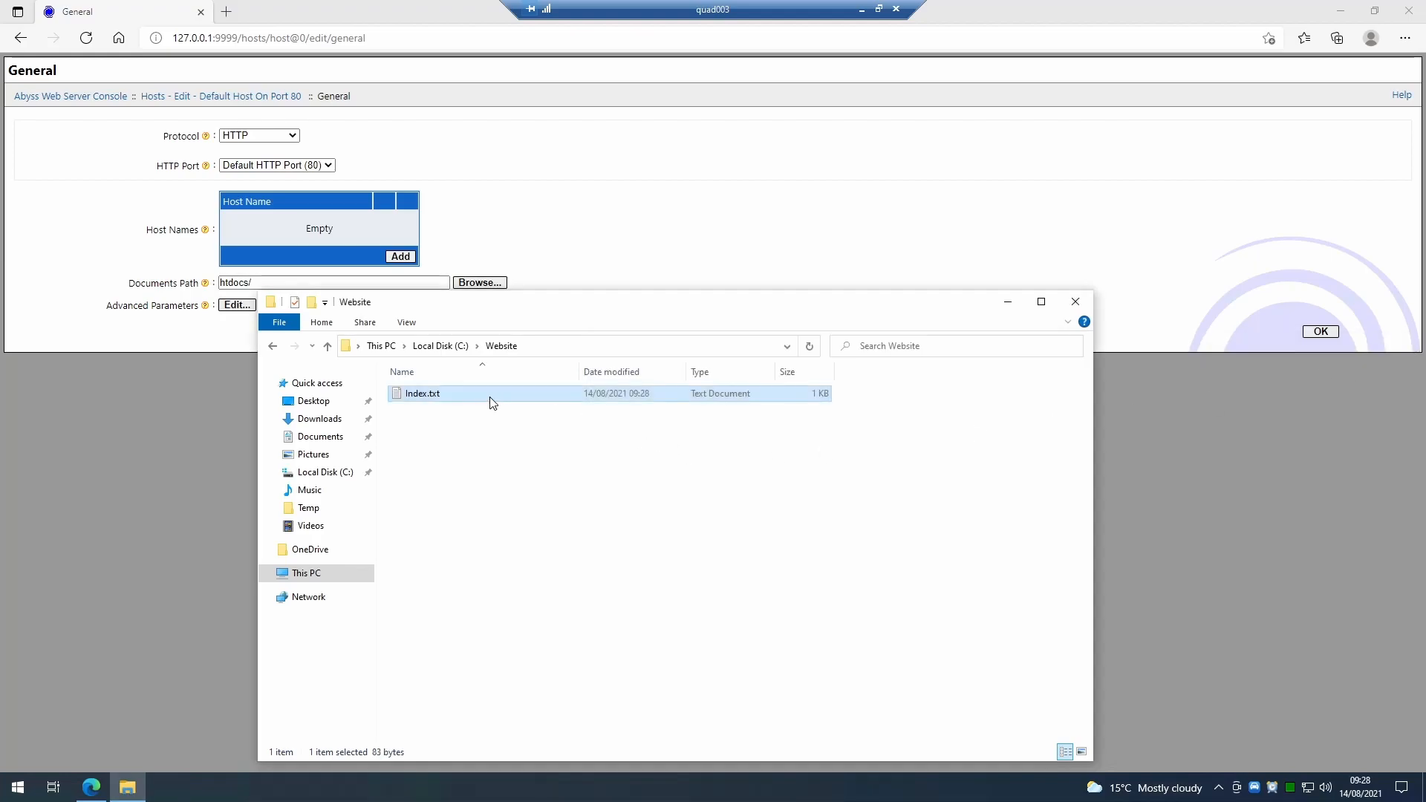
Rename Index.txt to Index.html and accept the extension change.
click(481, 398)
key(End)
key(BackSpace)
key(BackSpace)
key(BackSpace)
text(html)
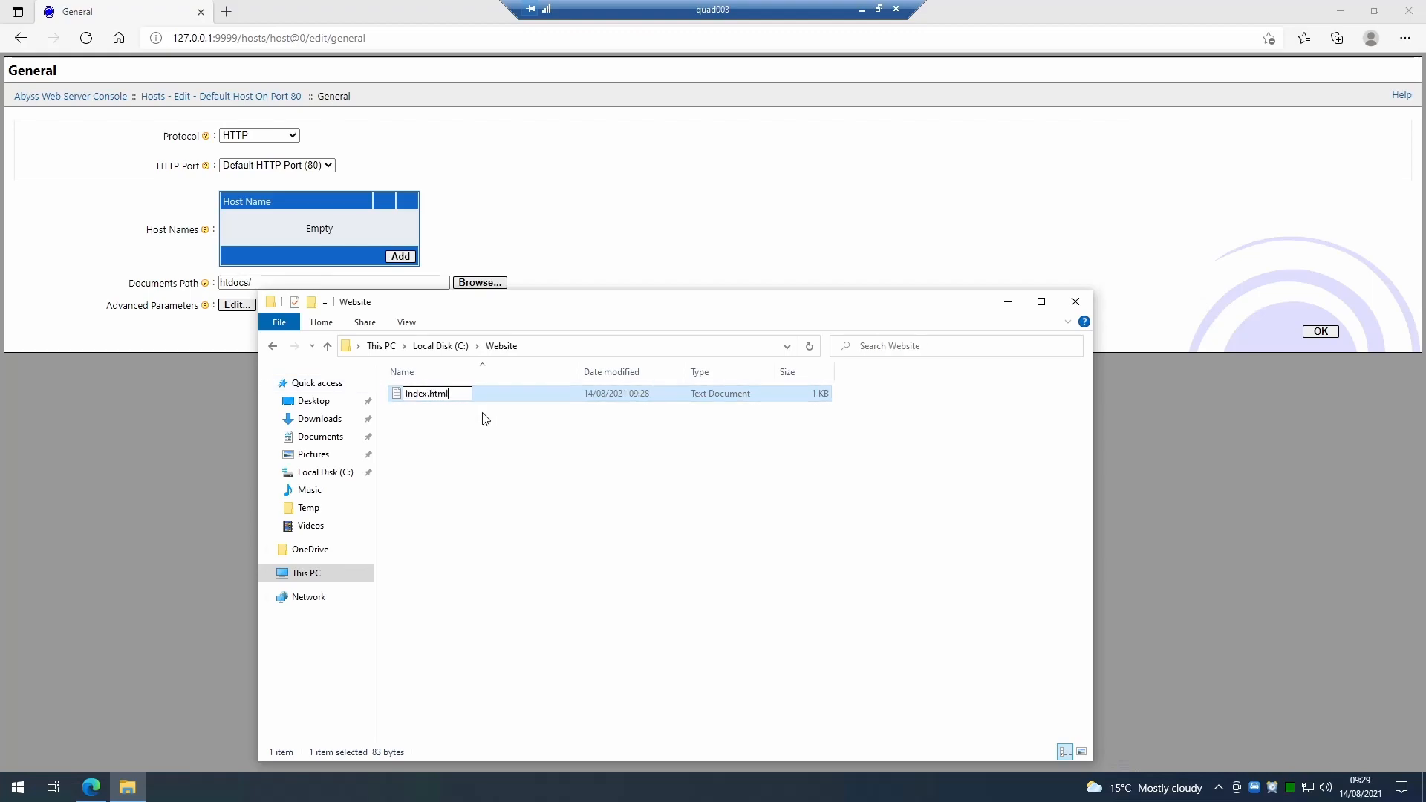
key(Return)
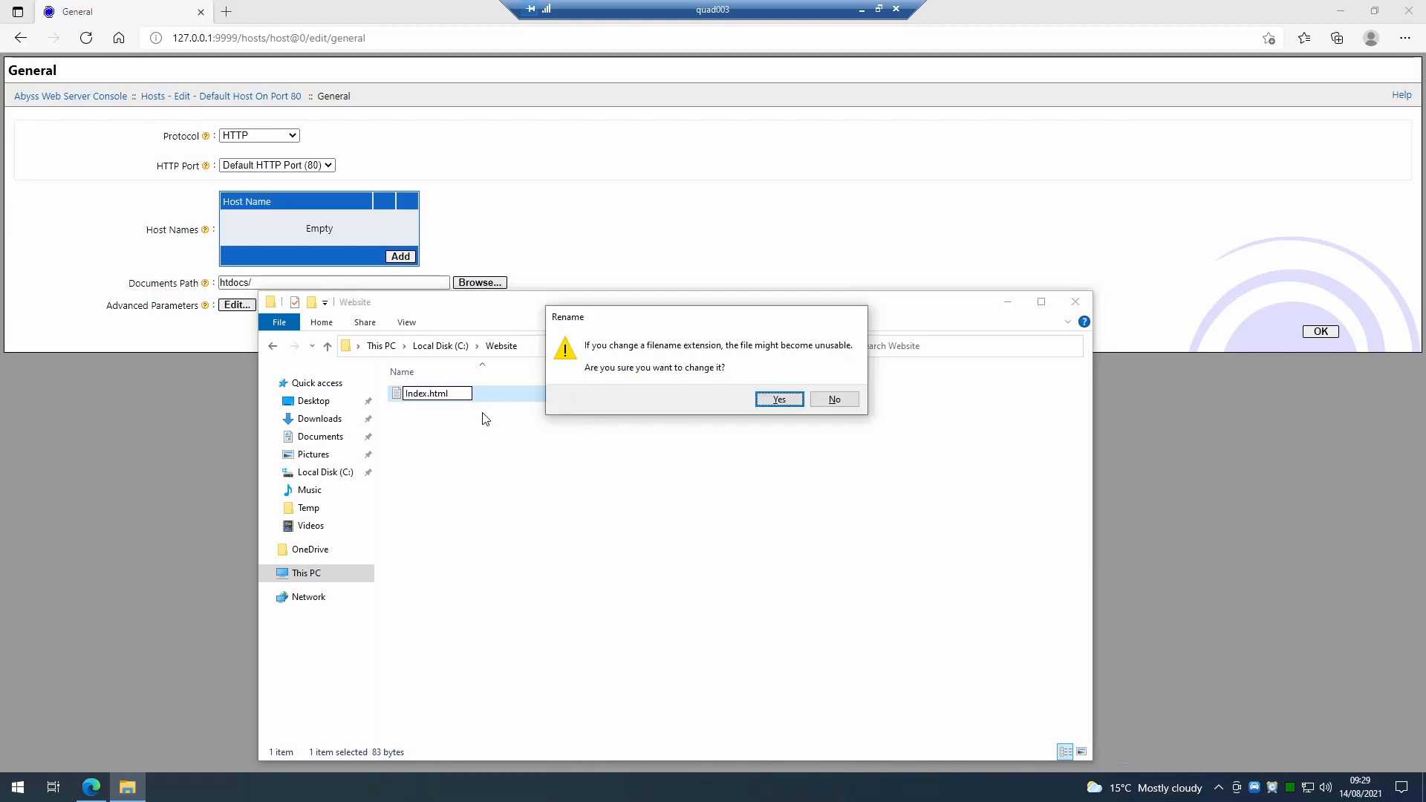
click(788, 401)
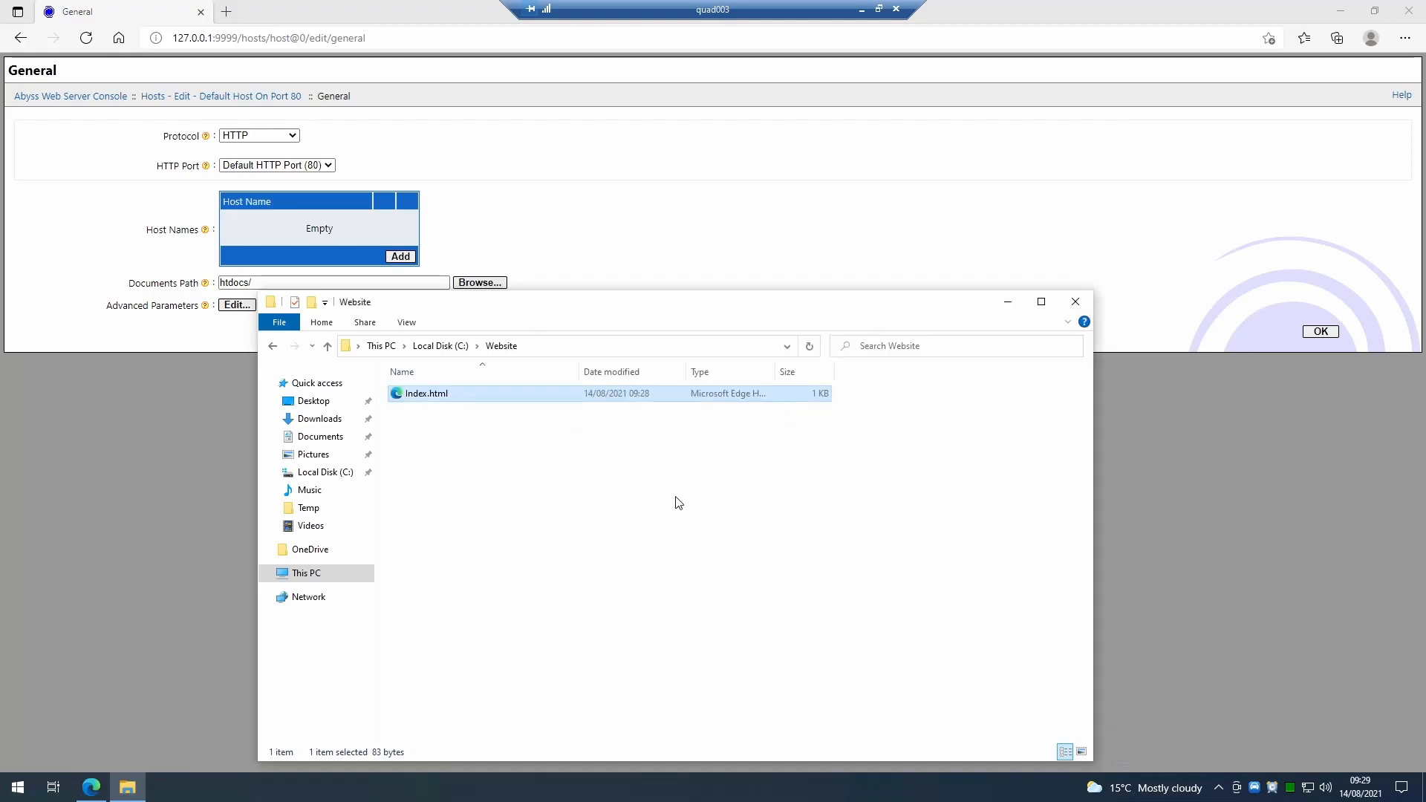
Set the default host's Documents Path to C:\Website by copying the folder path from File Explorer.
drag(461, 303, 470, 376)
click(579, 421)
key(ctrl+c)
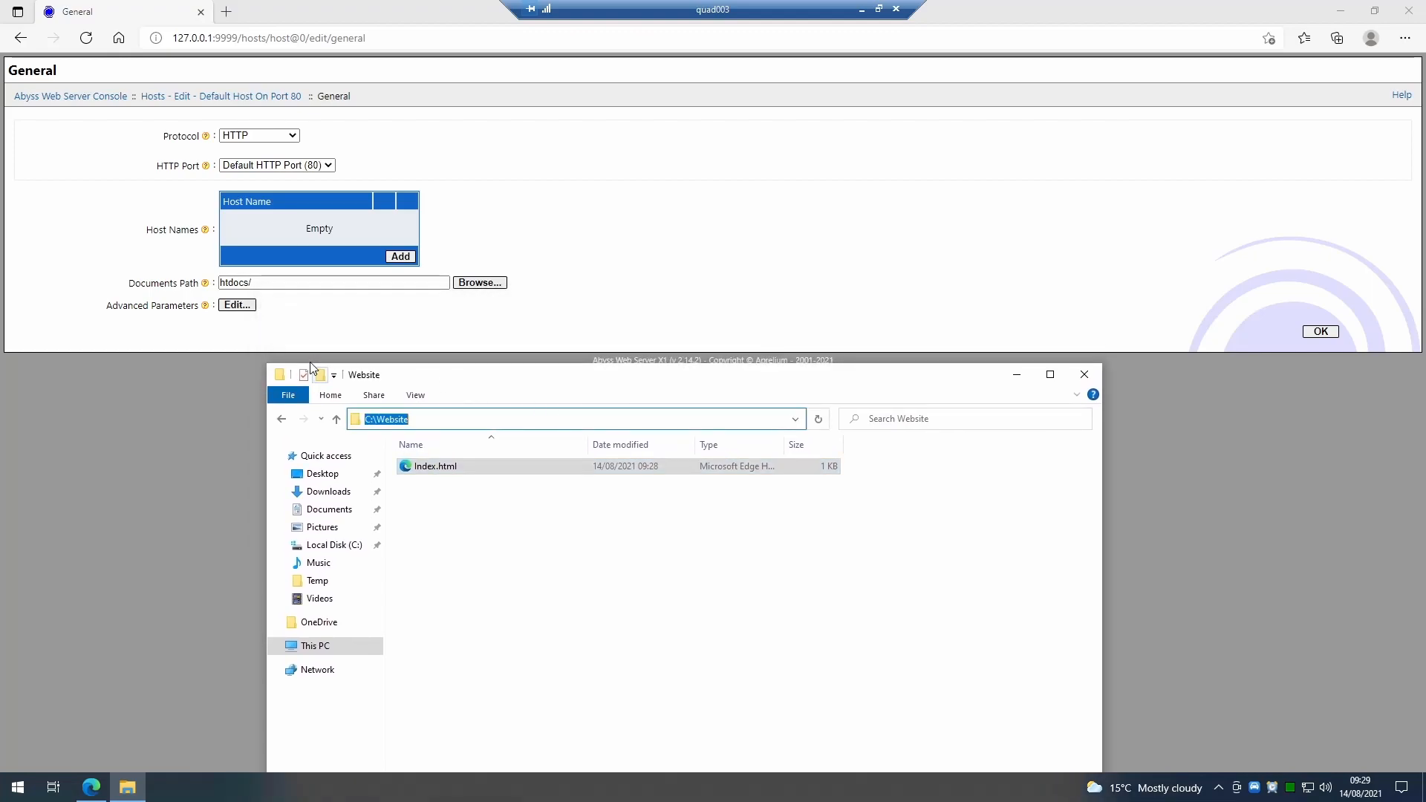
drag(266, 283, 198, 281)
key(ctrl+v)
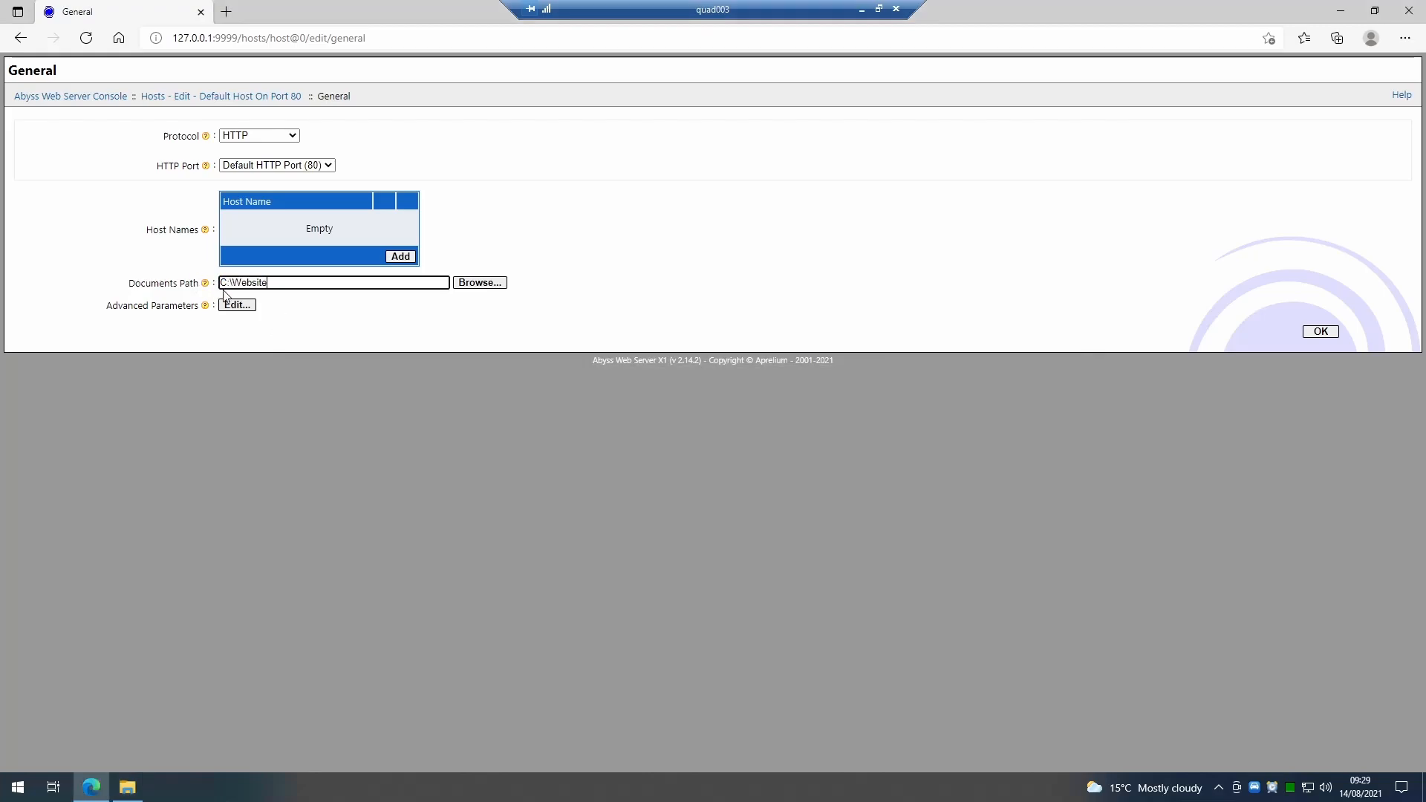
Confirm the host's general settings and restart the server to apply the configuration change.
click(1321, 333)
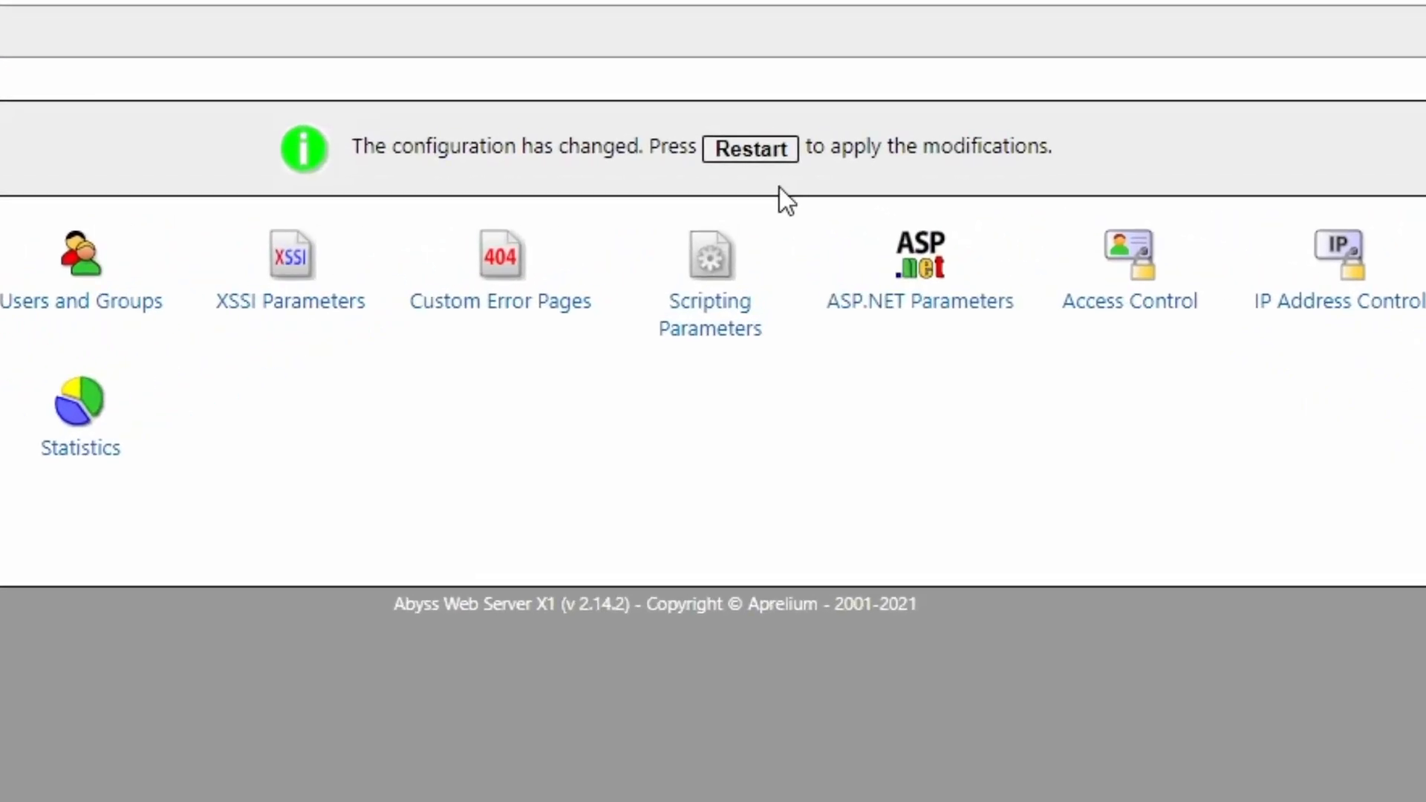
click(755, 159)
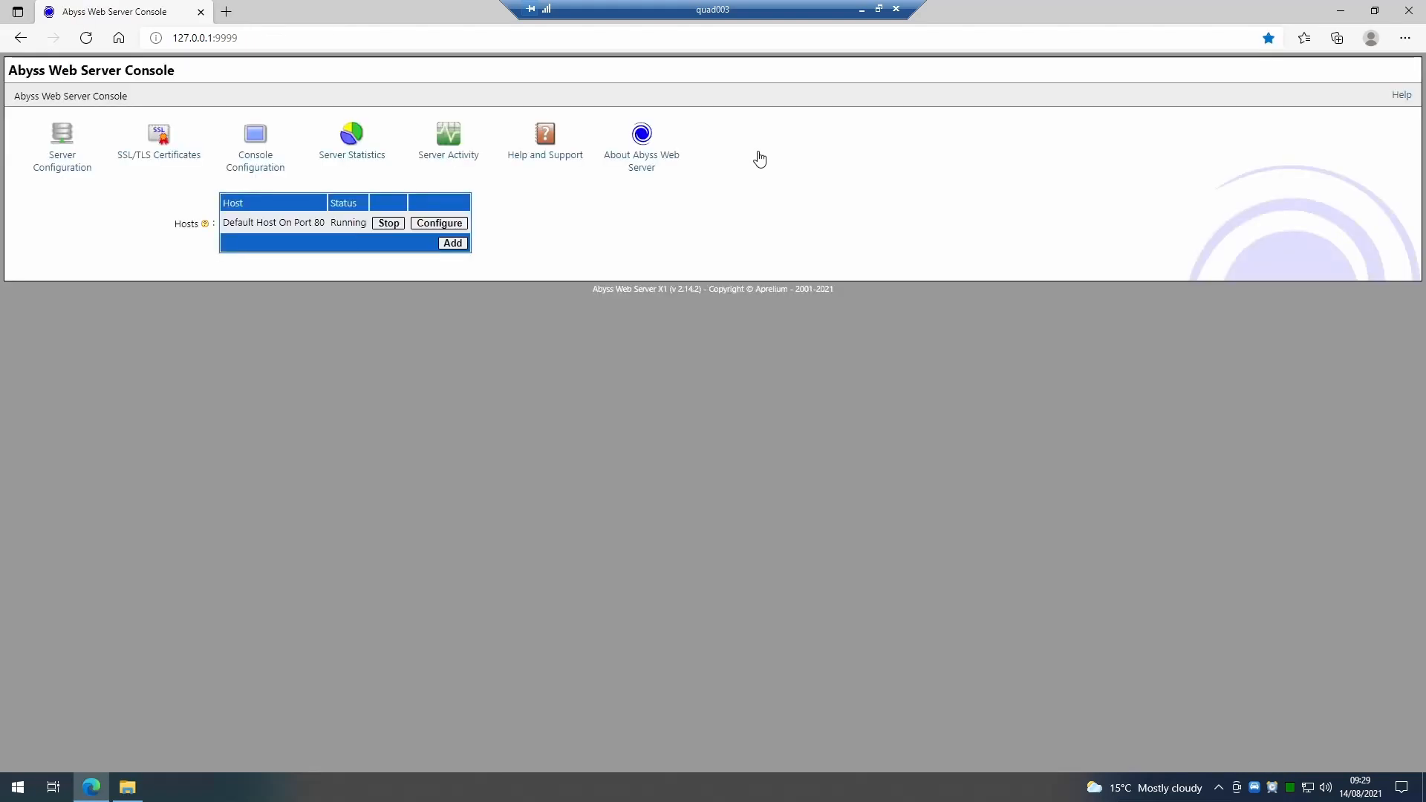
click(862, 10)
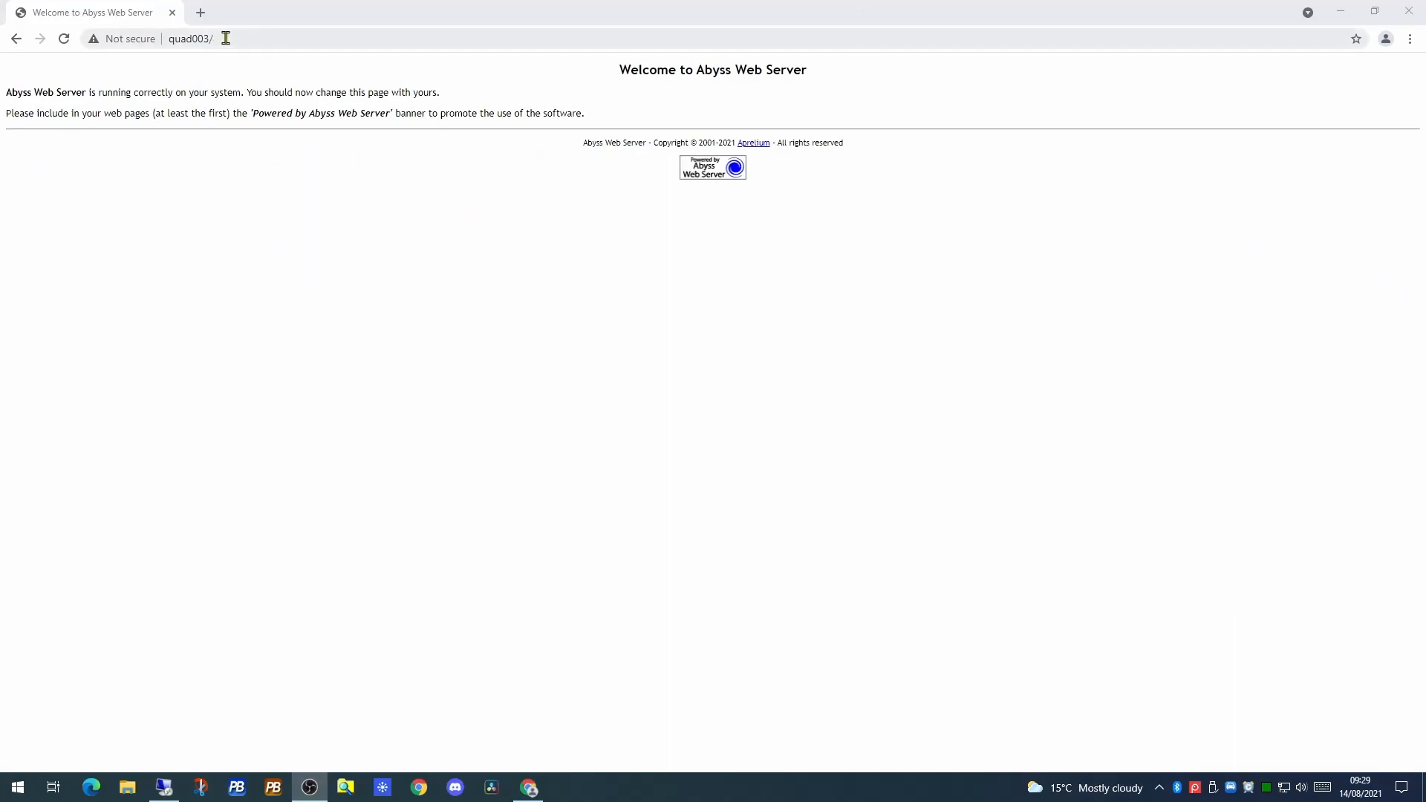
click(268, 40)
text(http)
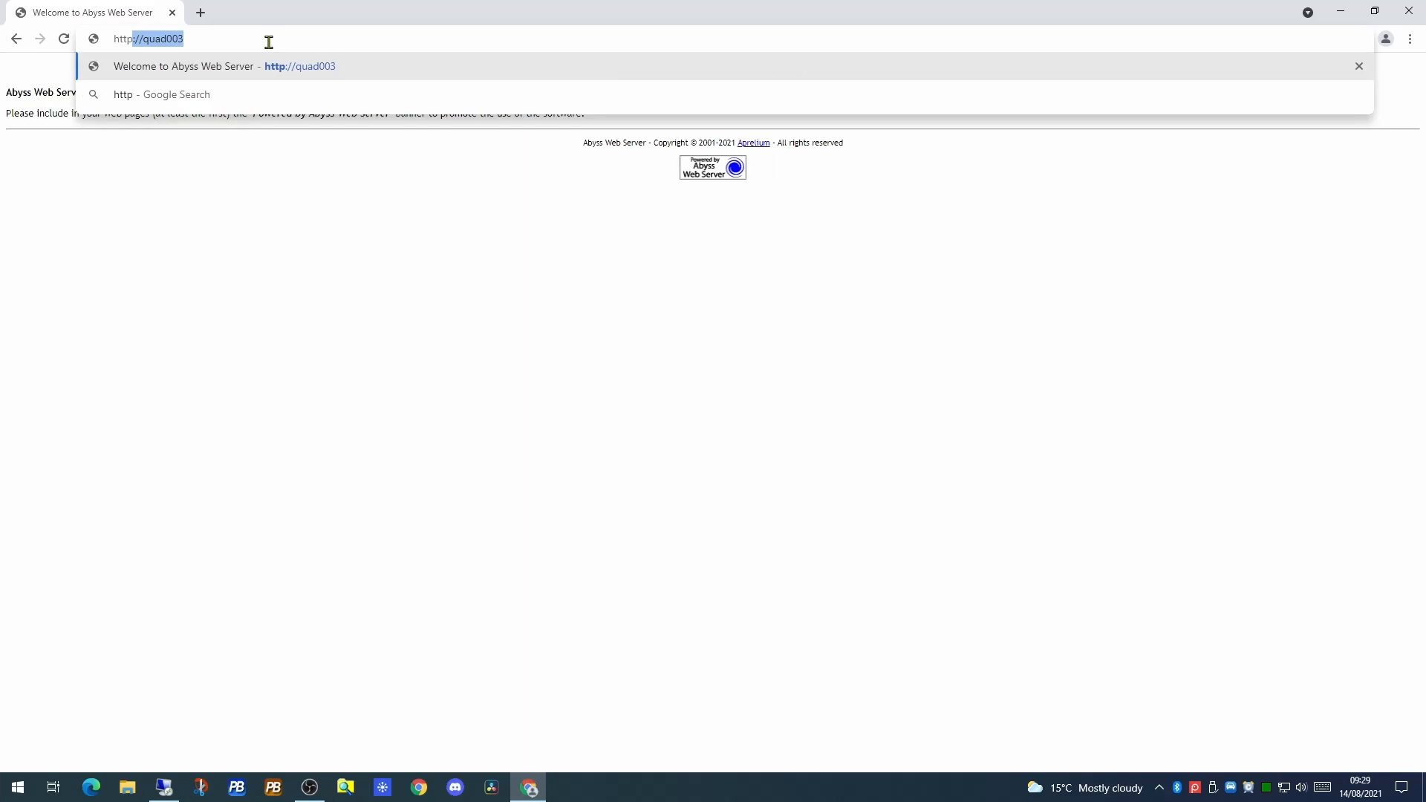
key(Right)
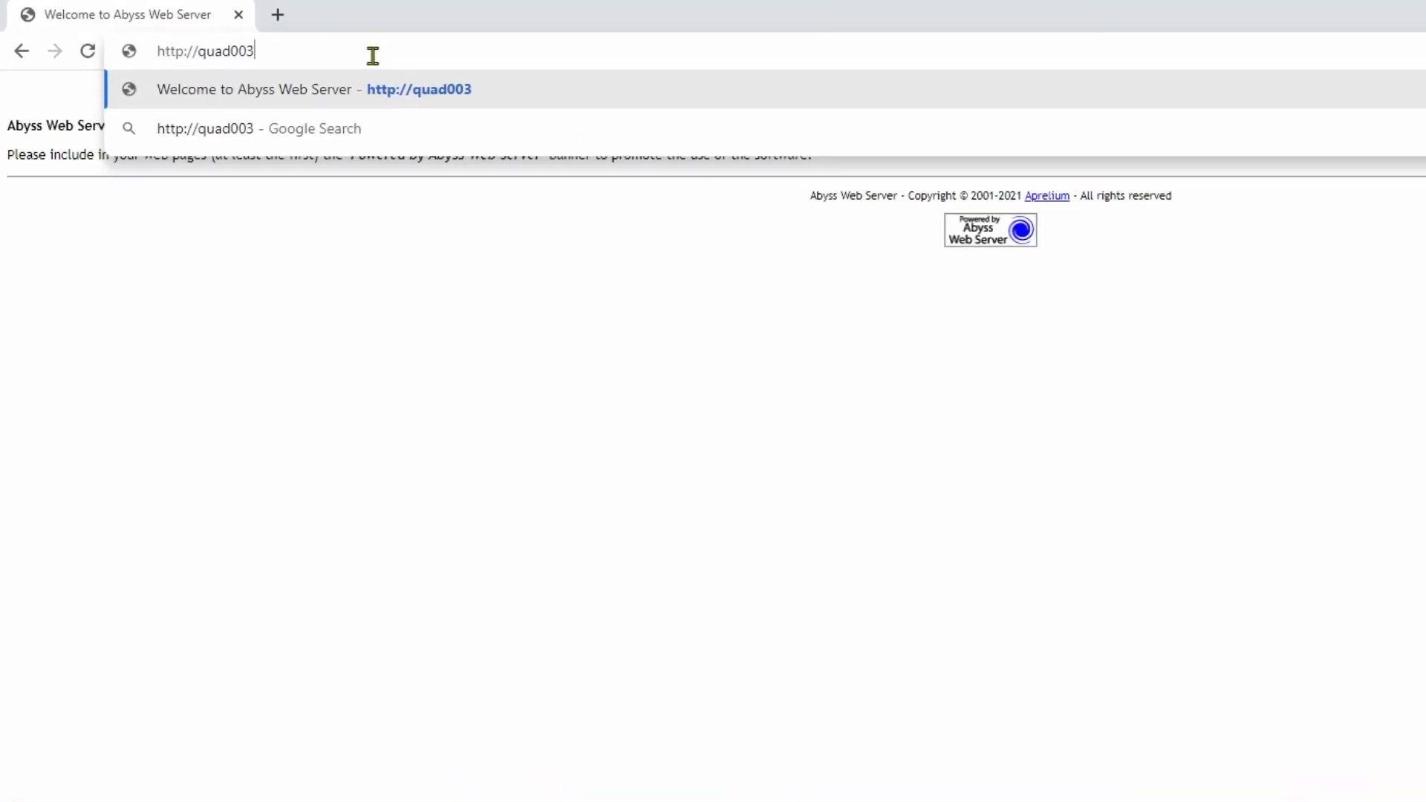
key(Return)
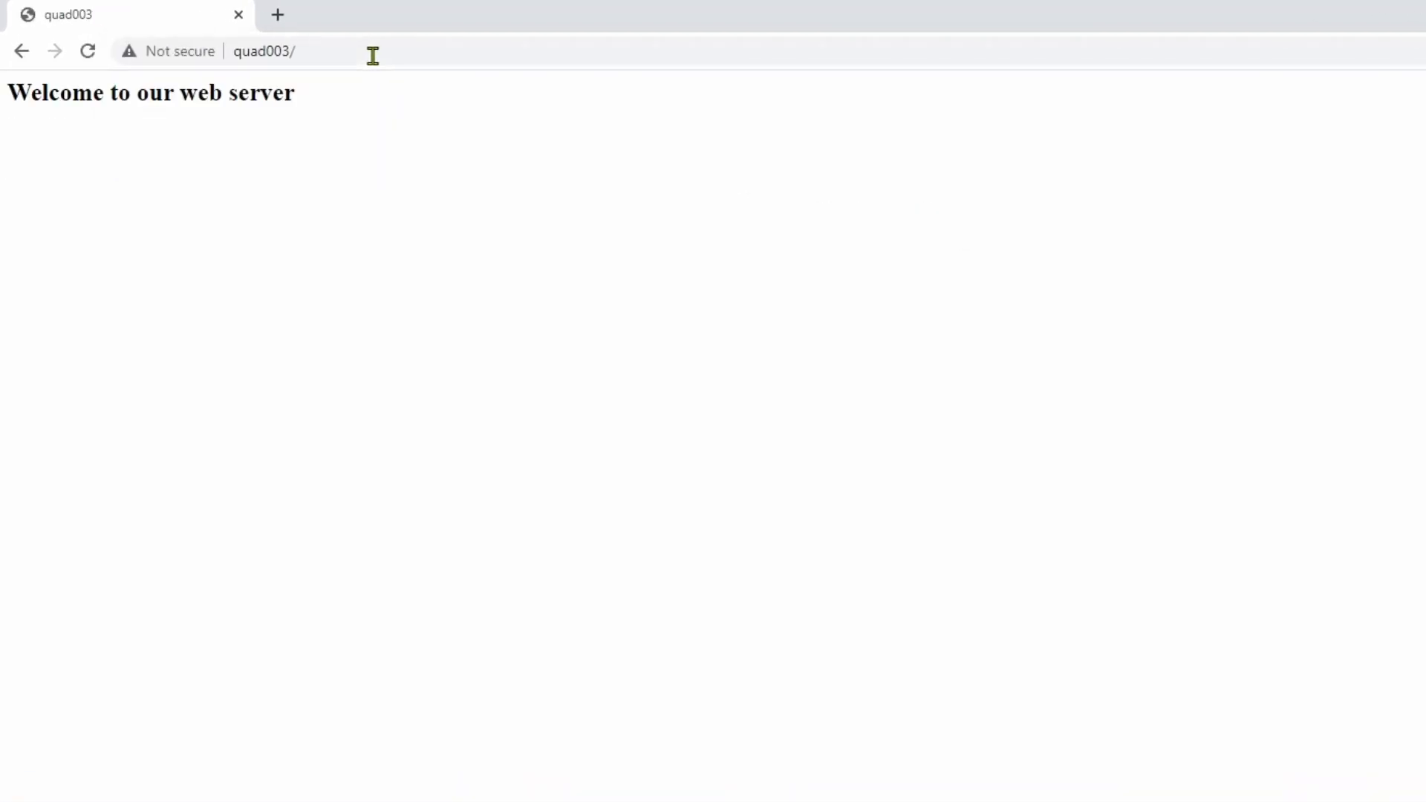